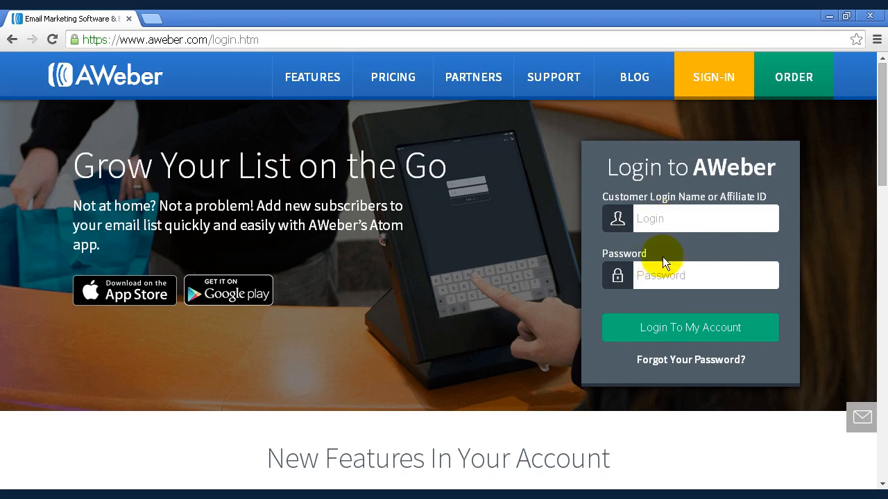
# - Log in to the account and skip the welcome video
pyautogui.click(695, 338)
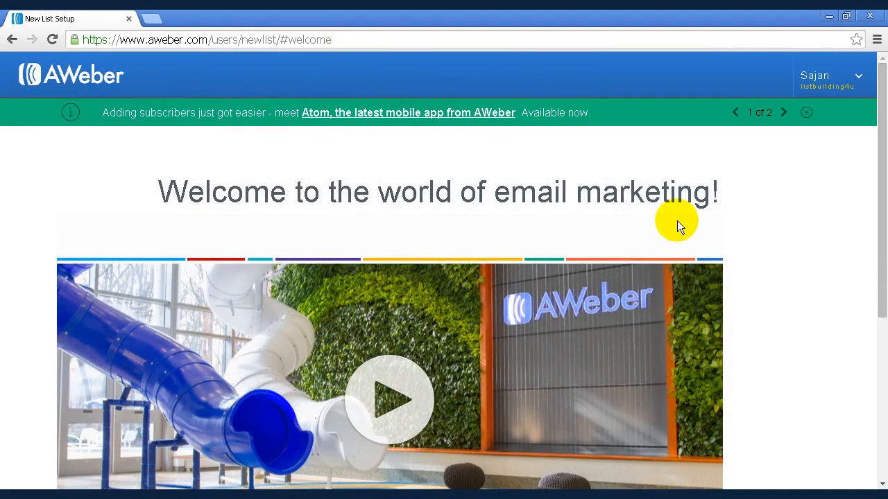
pyautogui.moveTo(883, 154); pyautogui.dragTo(882, 341)
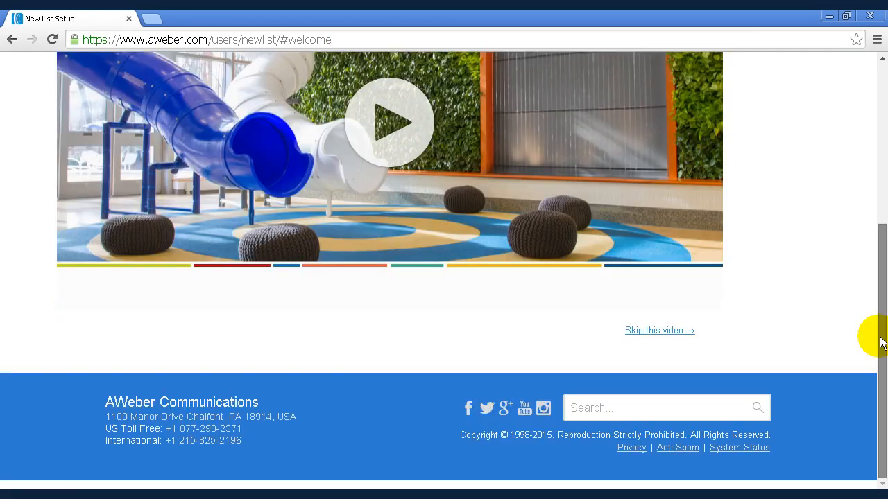
pyautogui.click(670, 339)
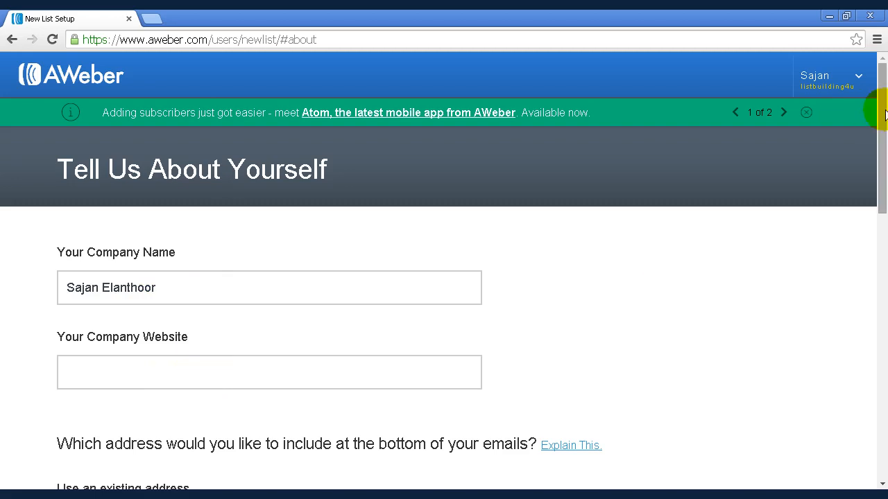
# - Review the prefilled company, address and sender details and continue to the next setup step
pyautogui.scroll(-4, 884, 187)
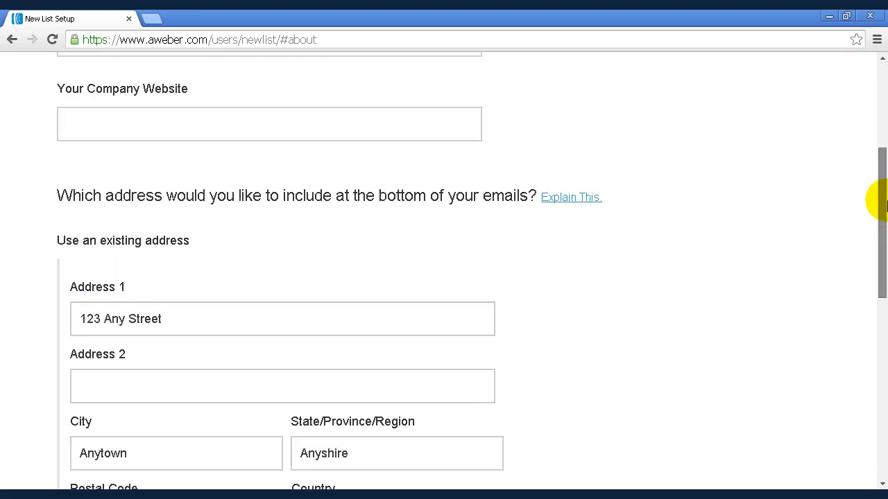
pyautogui.moveTo(884, 205); pyautogui.dragTo(884, 219)
pyautogui.scroll(-1, 886, 219)
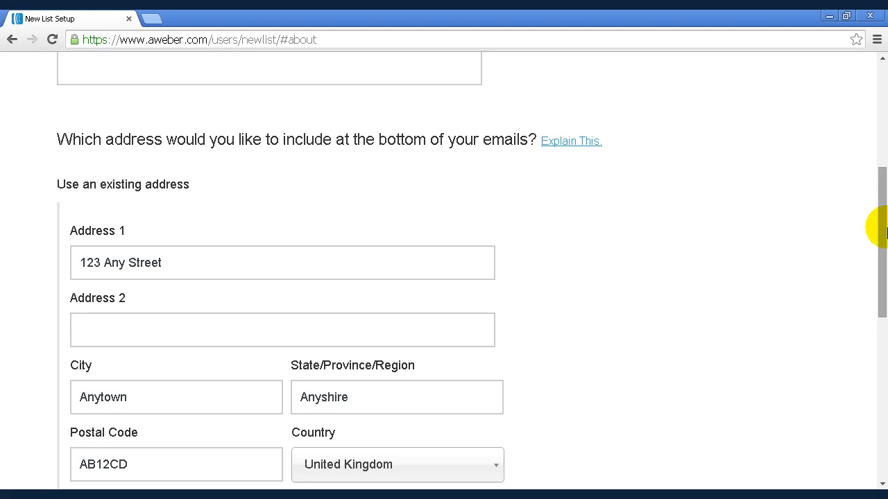
pyautogui.scroll(-1, 886, 246)
pyautogui.scroll(-1, 887, 254)
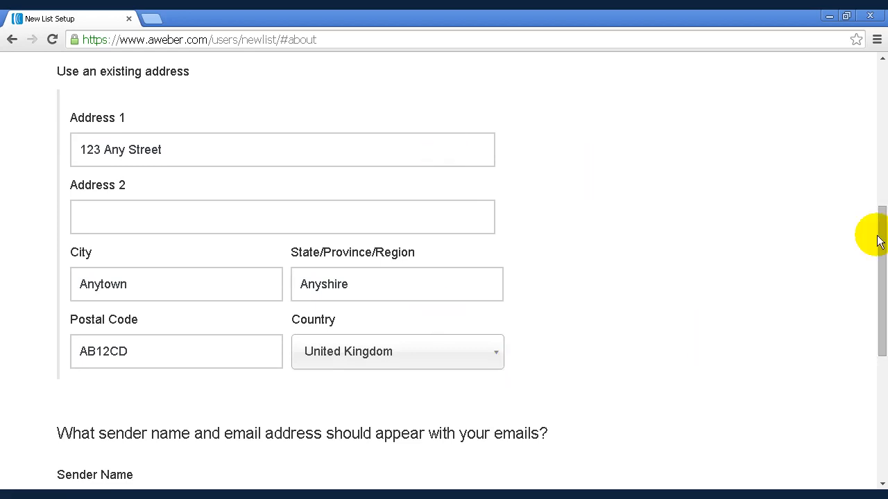
pyautogui.moveTo(885, 313); pyautogui.dragTo(884, 349)
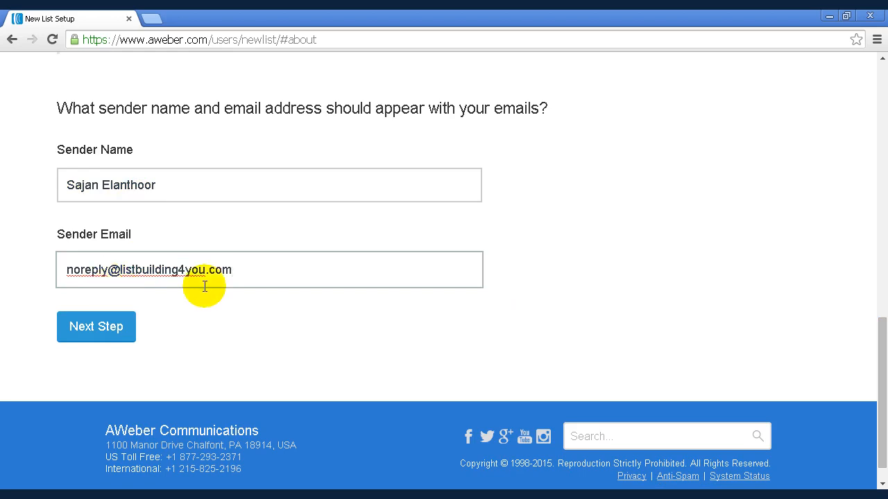
pyautogui.click(111, 336)
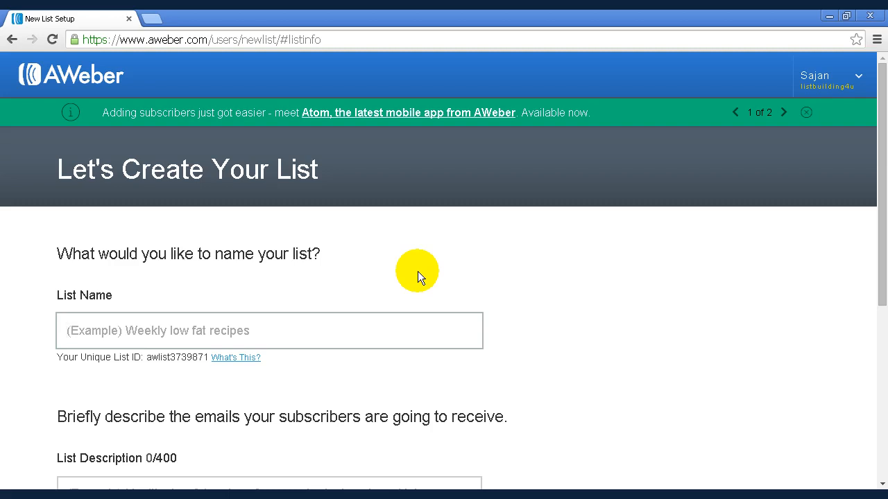
# - Name the new list Subscribers
pyautogui.write('Subscribers')
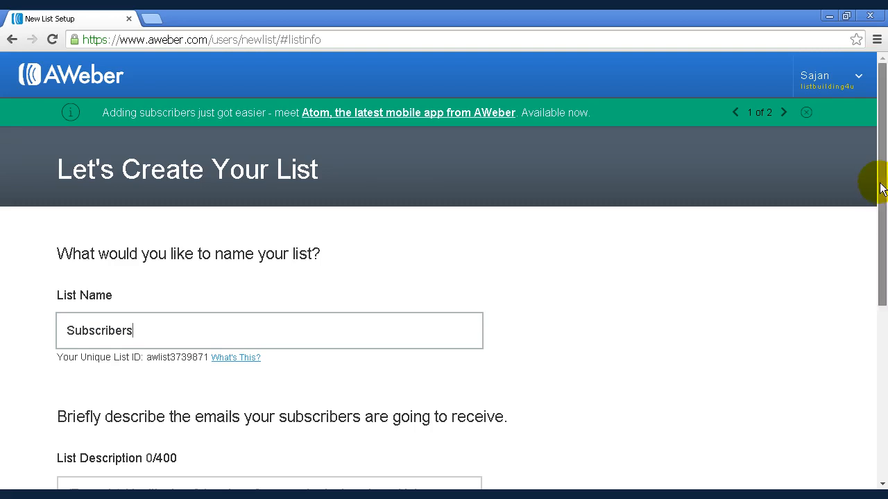
# - Describe the list as Free training and continue to the confirmation message step
pyautogui.scroll(-1, 881, 187)
pyautogui.scroll(-3, 882, 258)
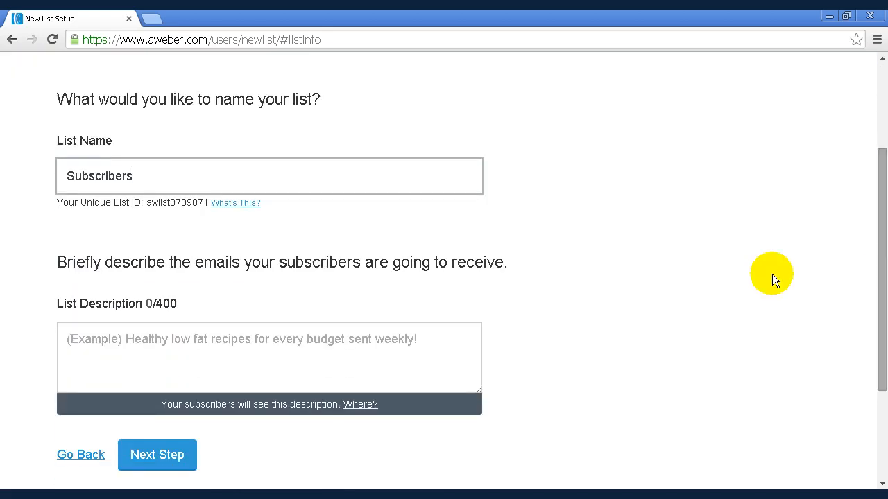
pyautogui.click(100, 340)
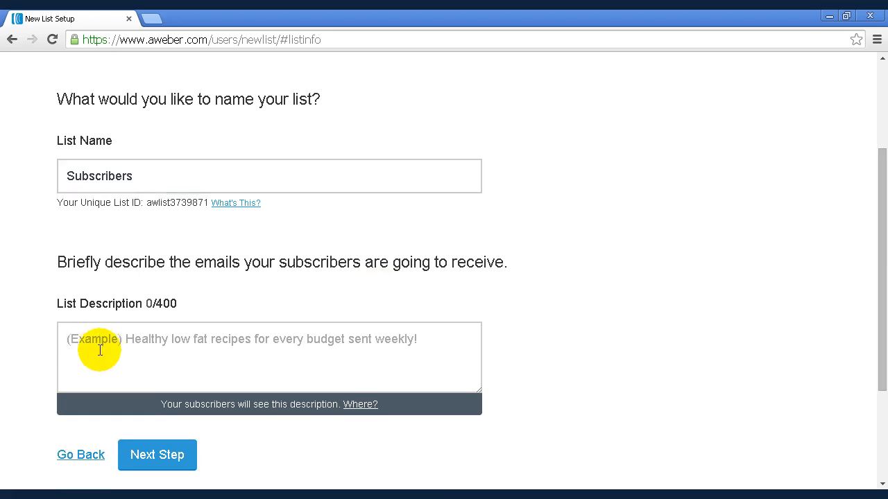
pyautogui.write('Free training')
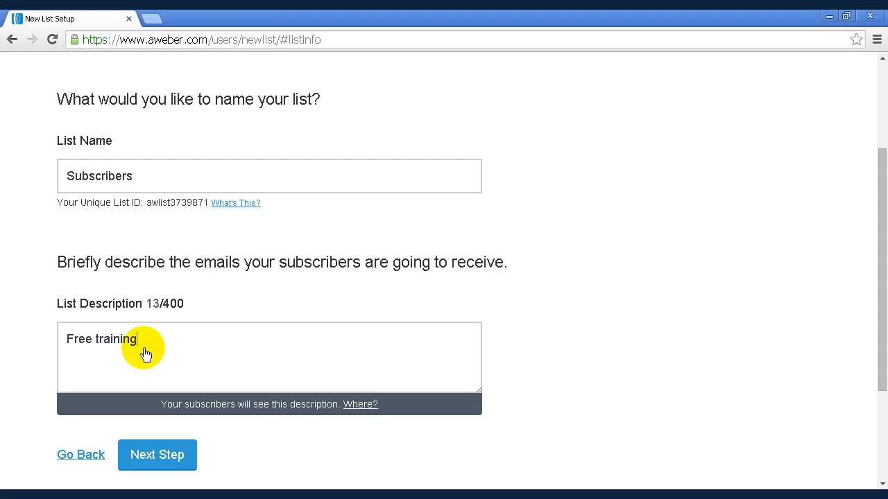
pyautogui.click(158, 456)
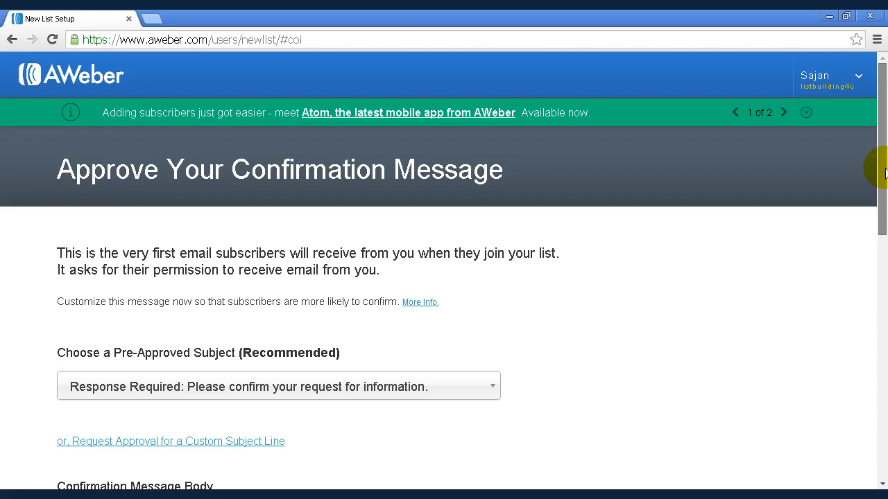
# - Browse the pre-approved confirmation subject options without changing the selection
pyautogui.scroll(-1, 885, 208)
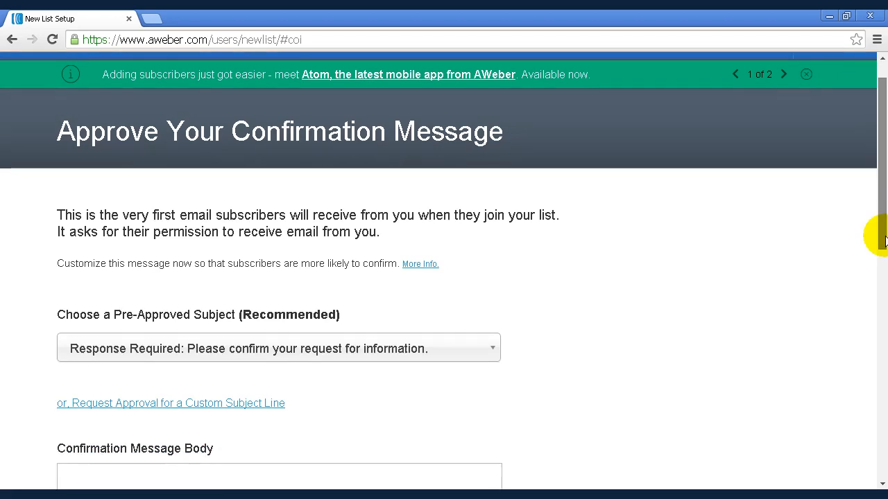
pyautogui.scroll(-3, 885, 250)
pyautogui.scroll(-1, 885, 267)
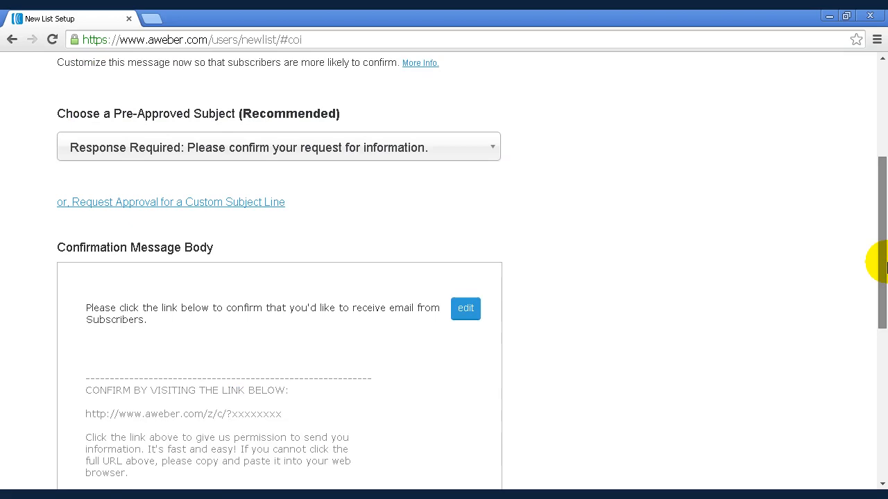
pyautogui.click(495, 153)
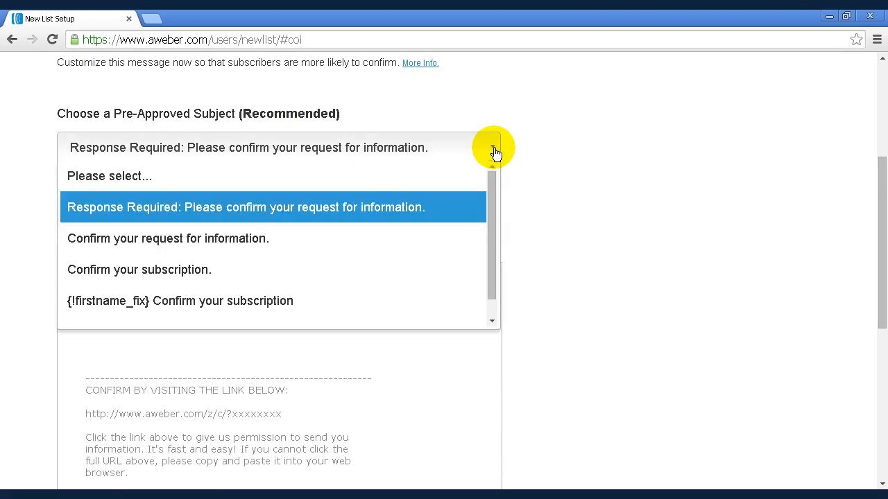
pyautogui.moveTo(493, 185); pyautogui.dragTo(491, 253)
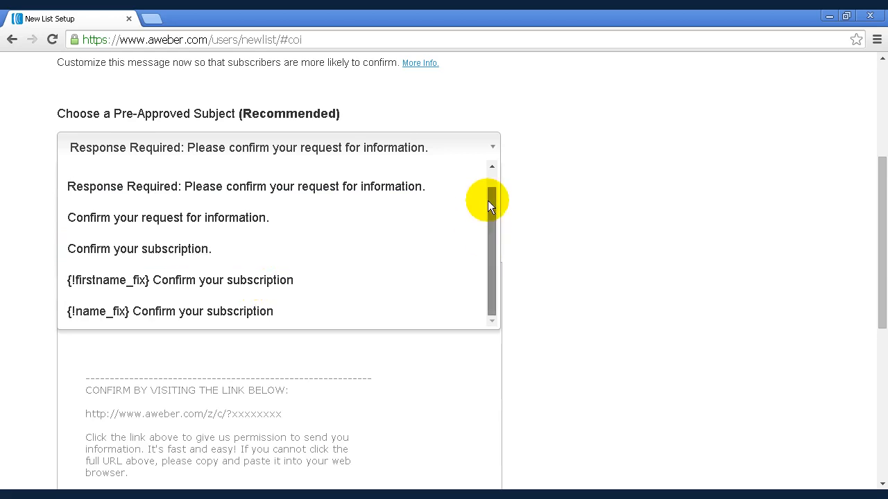
pyautogui.click(490, 167)
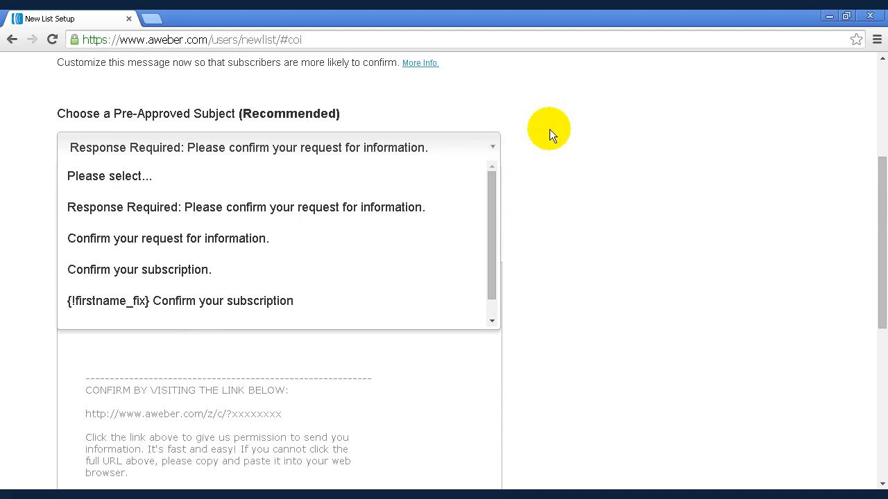
pyautogui.click(472, 126)
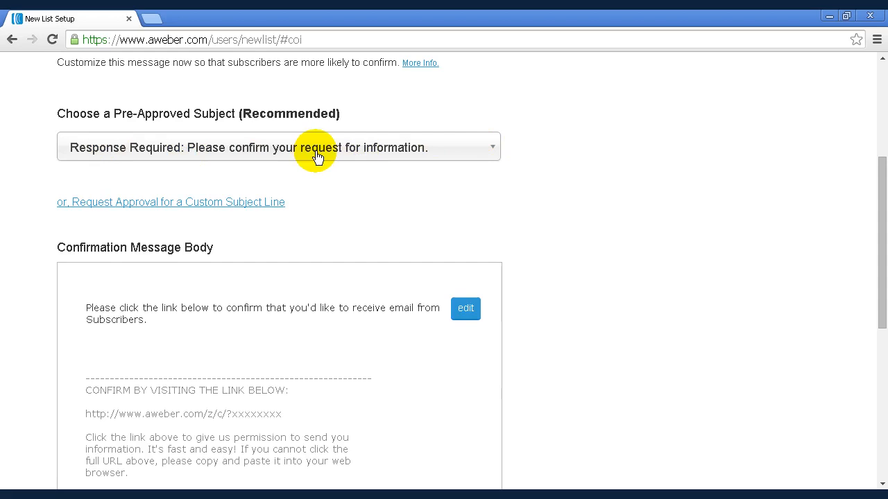
# - Approve the confirmation message and create the list
pyautogui.moveTo(883, 238); pyautogui.dragTo(886, 293)
pyautogui.scroll(-2, 886, 304)
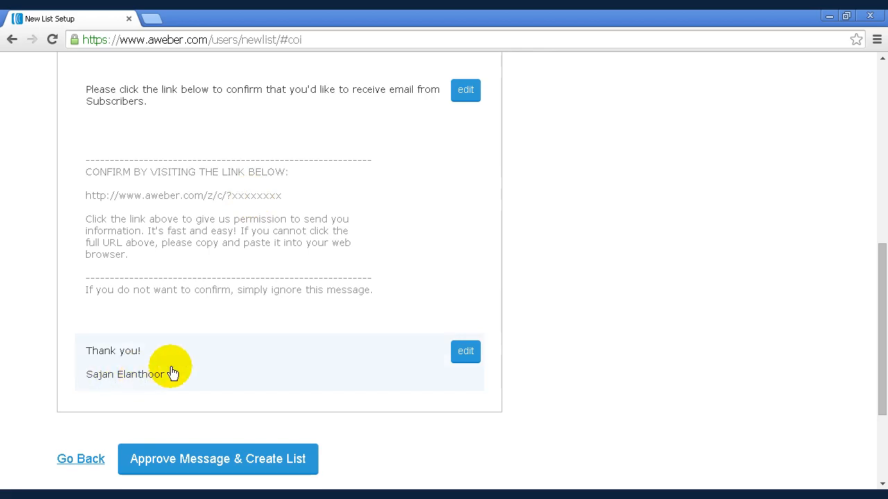
pyautogui.click(251, 463)
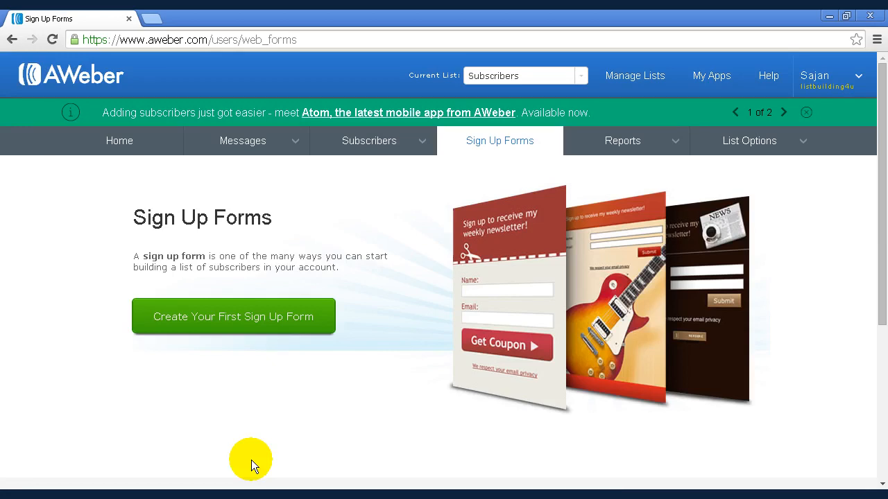
# - Start the first sign-up form and move on to its settings with the default design
pyautogui.click(239, 316)
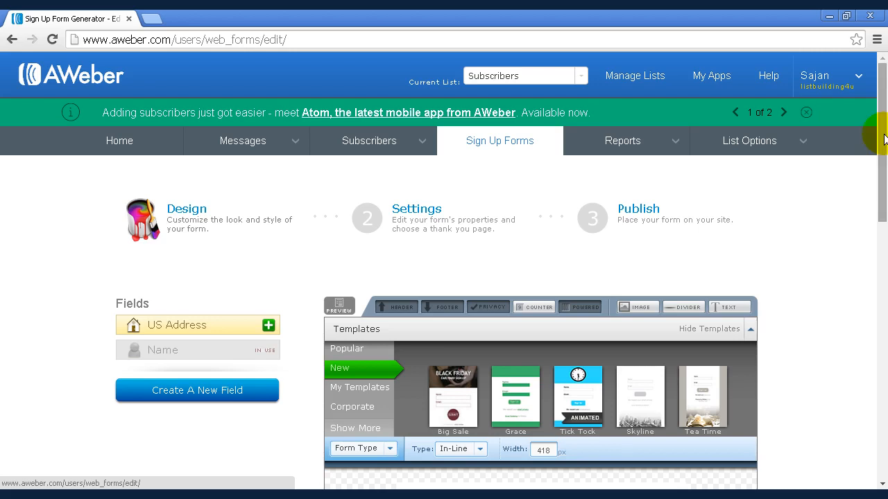
pyautogui.moveTo(876, 159); pyautogui.dragTo(883, 305)
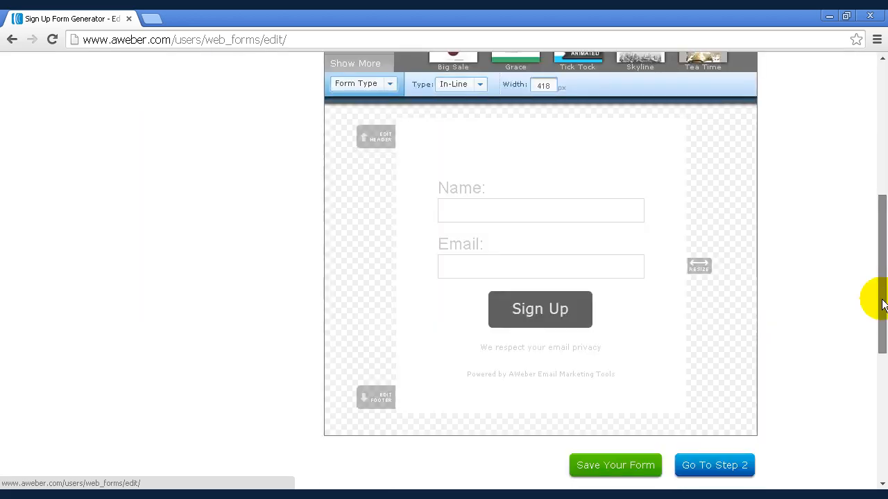
pyautogui.scroll(-3, 883, 306)
pyautogui.scroll(-1, 883, 305)
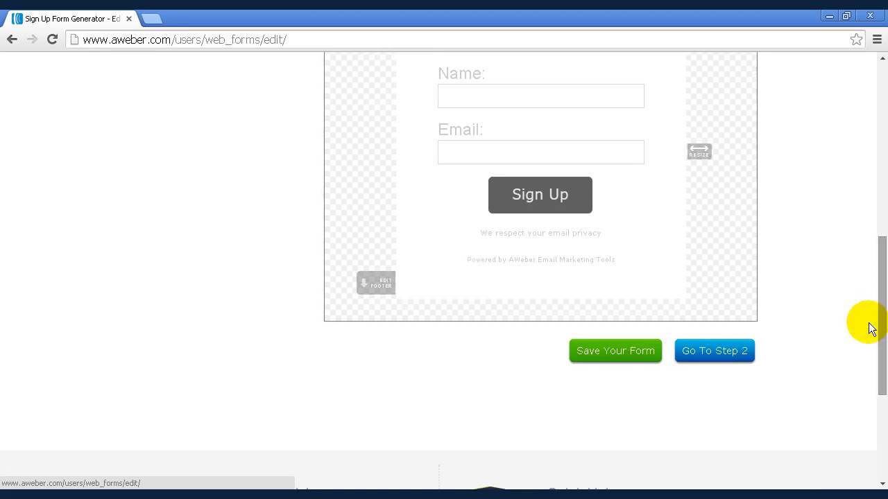
pyautogui.click(725, 355)
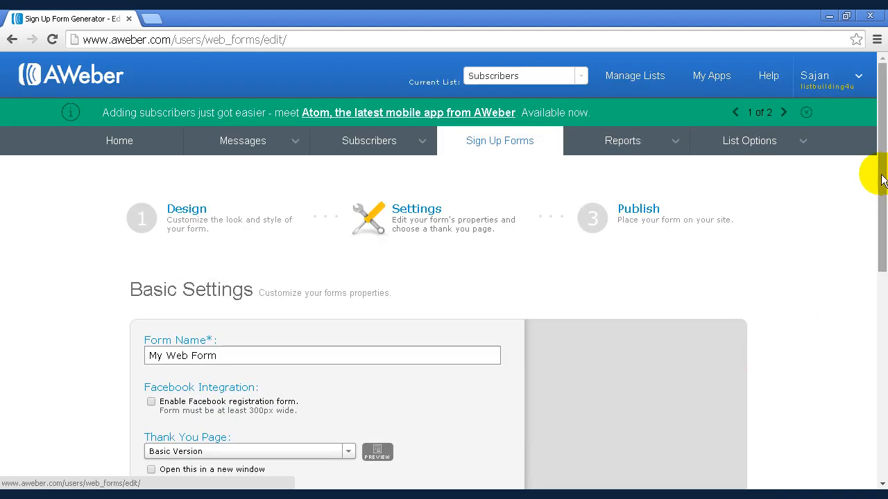
# - Rename the sign-up form as Form 0
pyautogui.moveTo(882, 179); pyautogui.dragTo(882, 209)
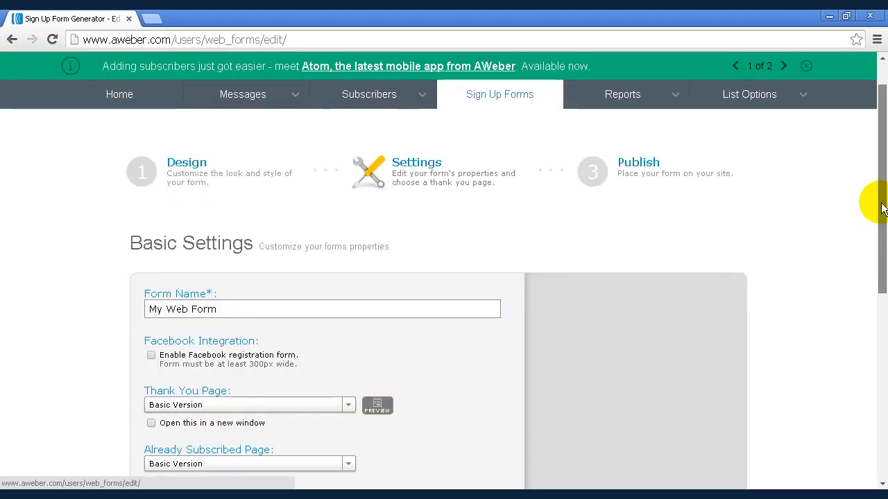
pyautogui.click(217, 217)
pyautogui.moveTo(217, 216); pyautogui.dragTo(136, 215)
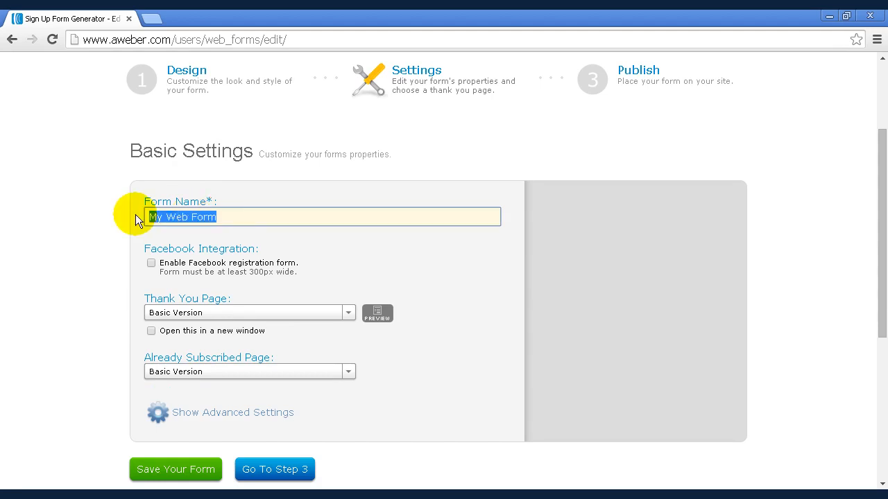
pyautogui.write('Form 0')
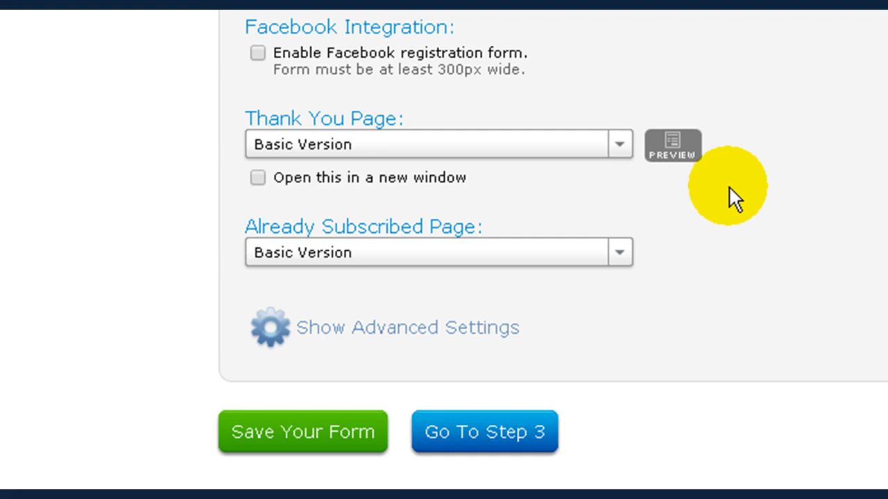
pyautogui.click(619, 146)
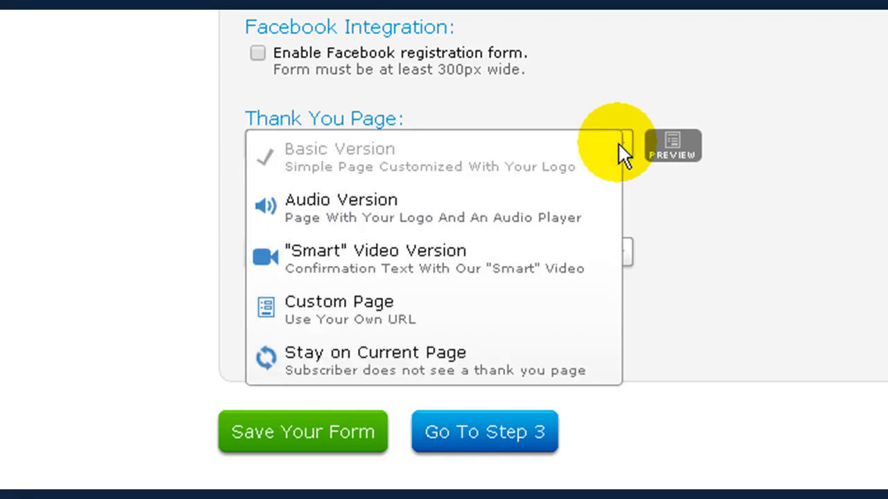
pyautogui.click(372, 313)
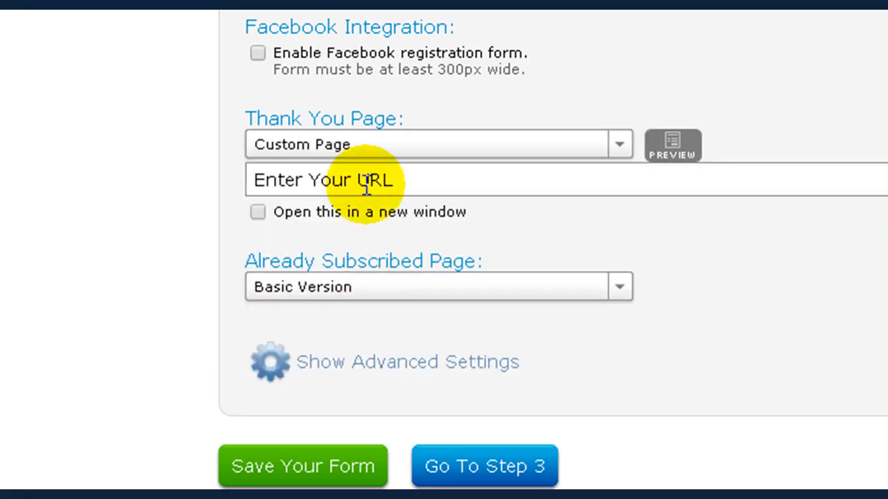
pyautogui.click(391, 174)
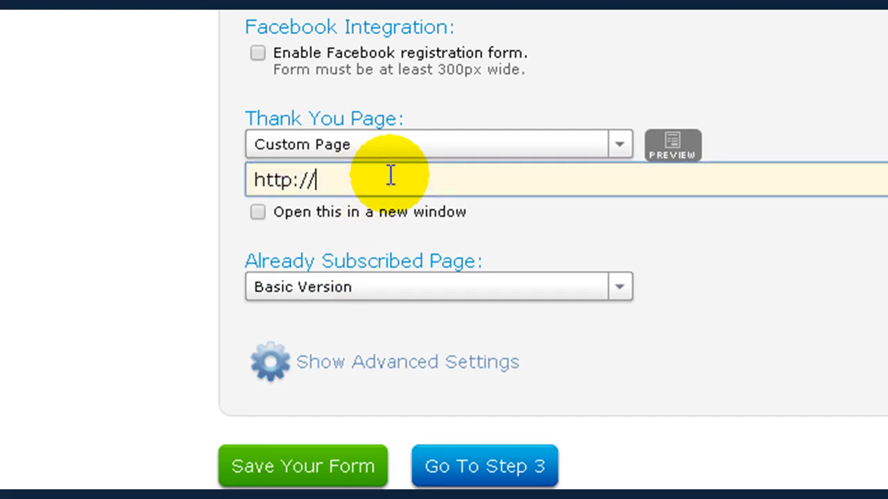
pyautogui.write('listbuilding4you.com')
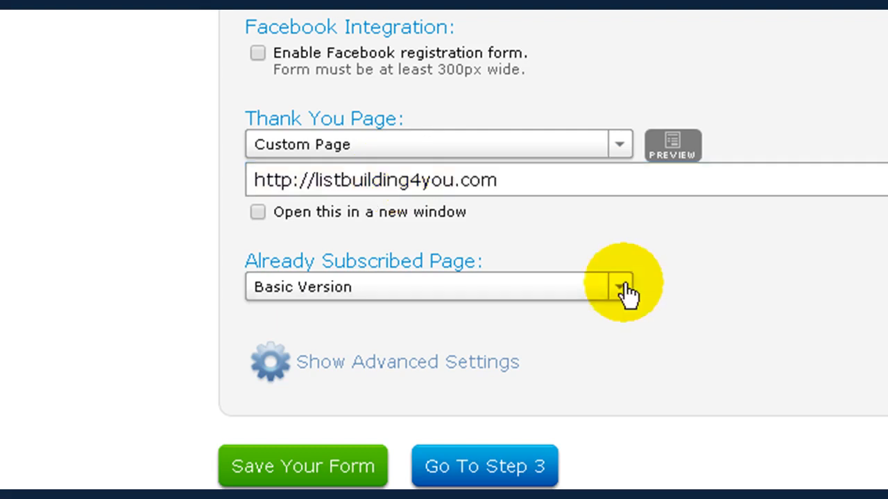
pyautogui.click(625, 290)
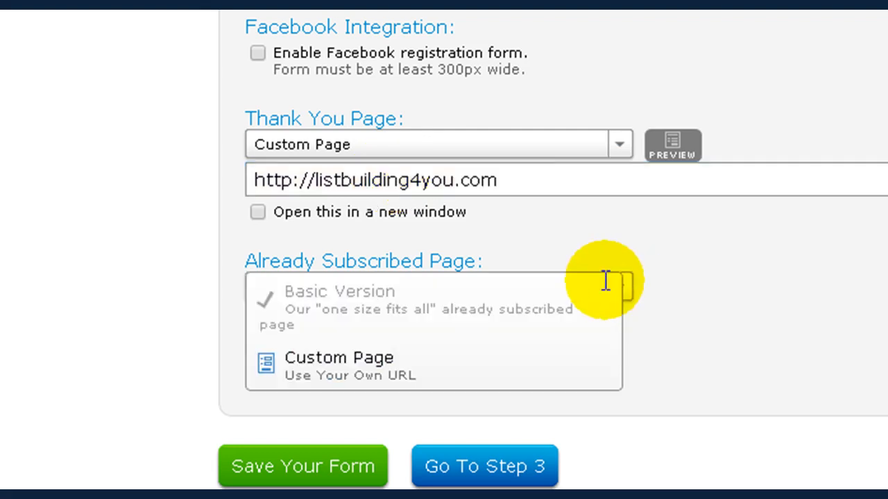
pyautogui.moveTo(502, 180); pyautogui.dragTo(236, 176)
pyautogui.hotkey('ctrl', 'c')
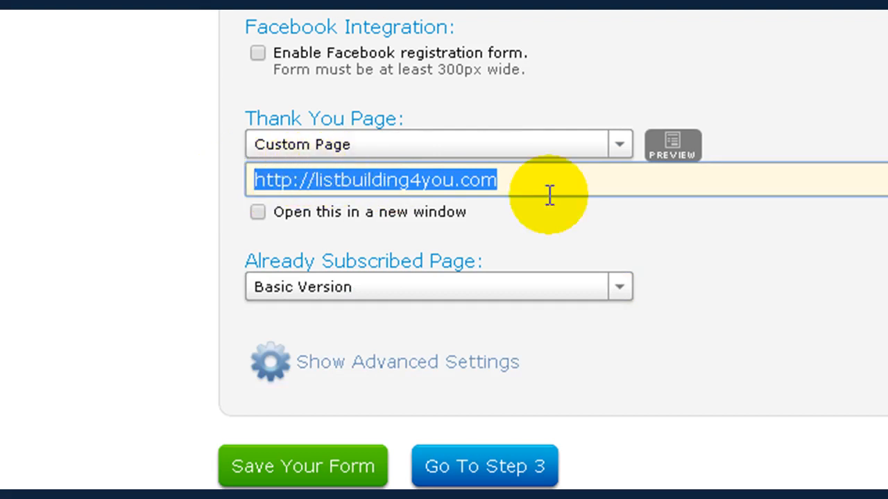
pyautogui.click(618, 287)
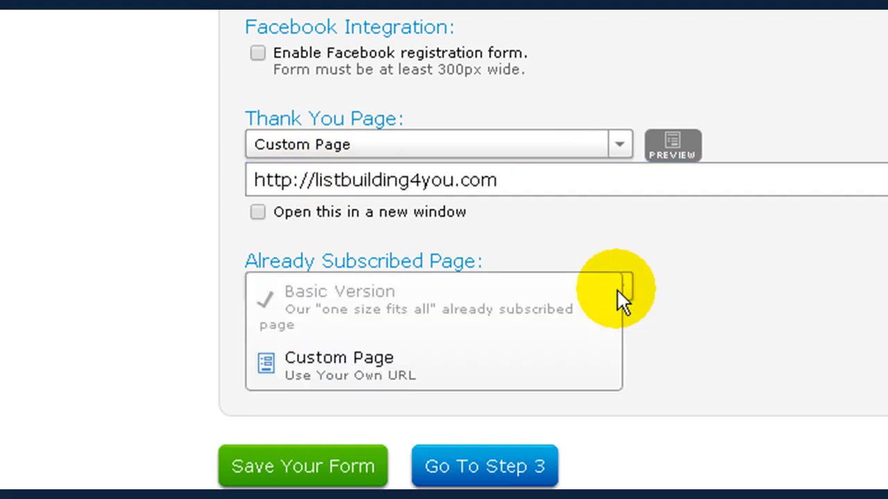
pyautogui.click(370, 372)
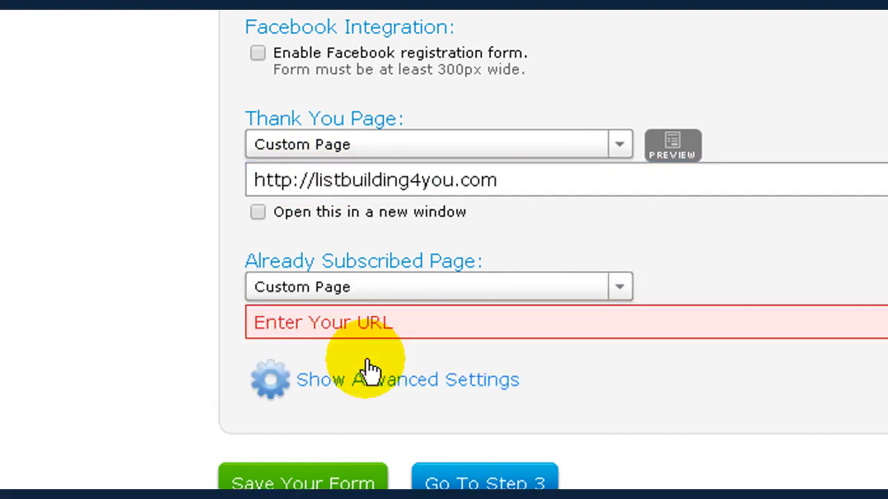
pyautogui.click(397, 321)
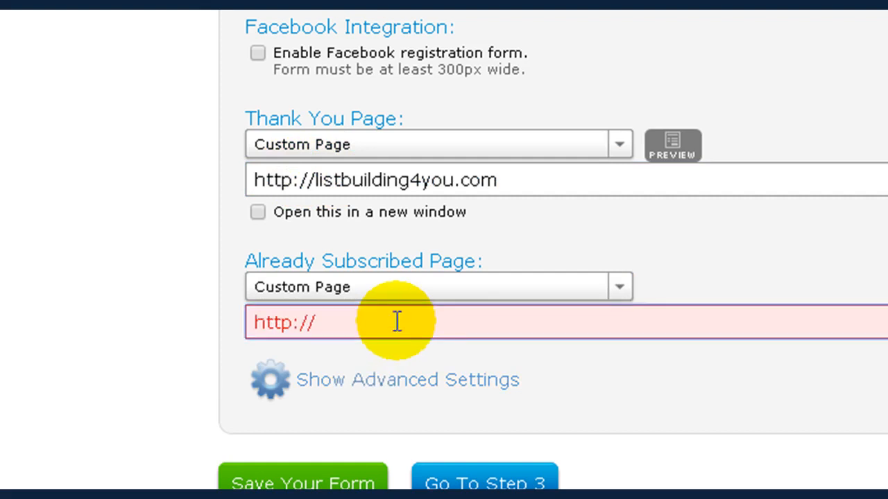
pyautogui.moveTo(342, 324); pyautogui.dragTo(218, 318)
pyautogui.hotkey('ctrl', 'v')
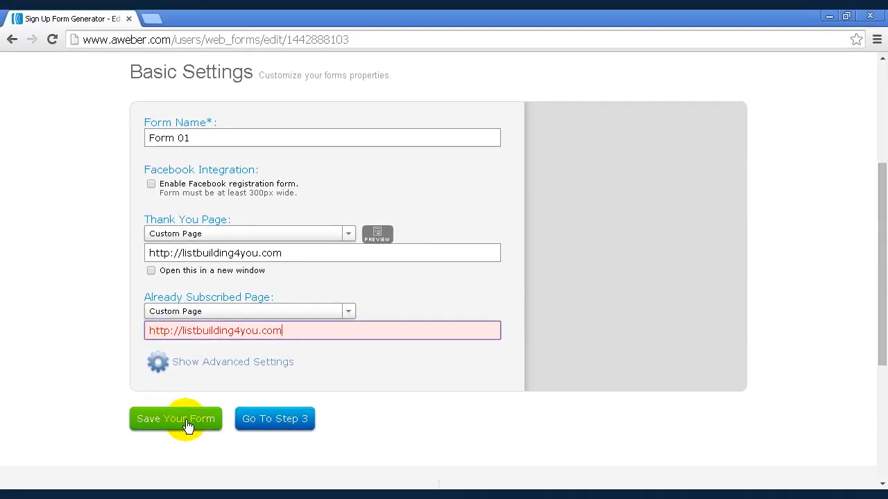
pyautogui.click(187, 425)
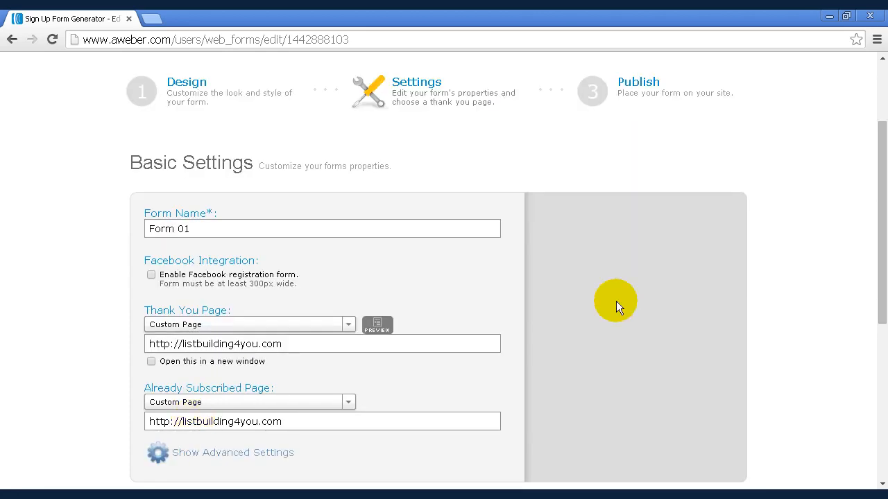
# - Proceed to the Publish step, choose to install the form yourself, and open the Raw HTML Version code
pyautogui.moveTo(875, 206); pyautogui.dragTo(884, 257)
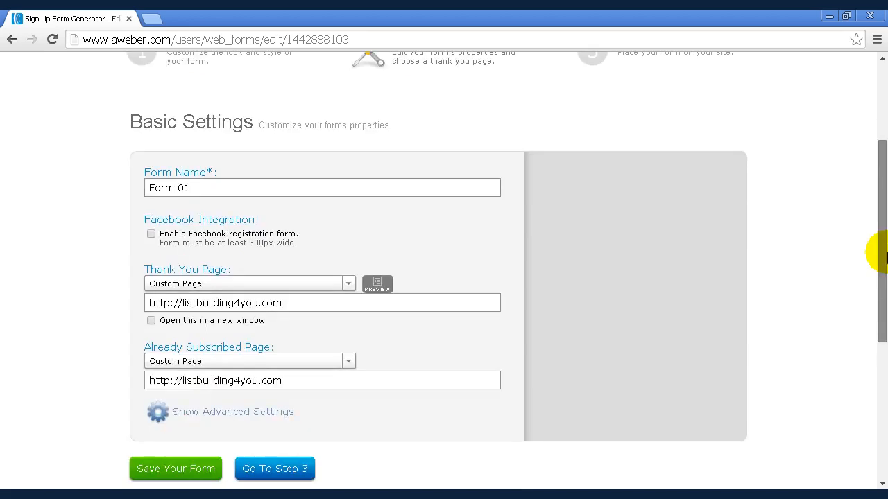
pyautogui.scroll(-2, 886, 264)
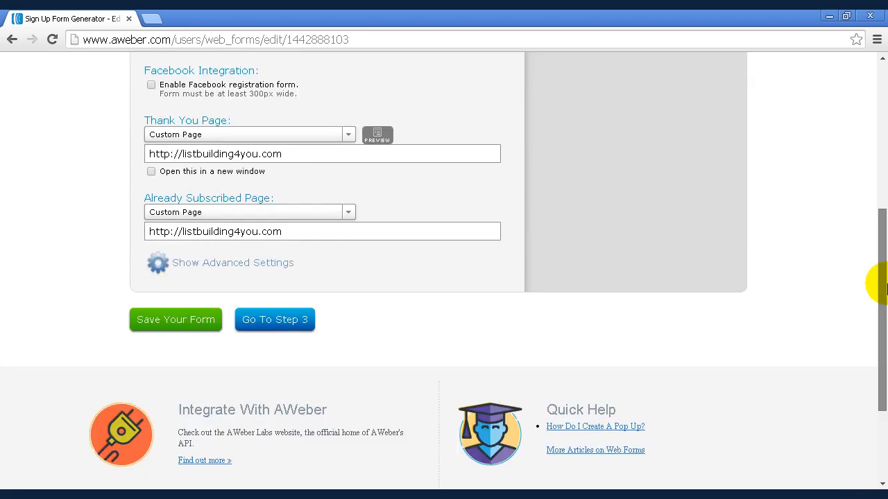
pyautogui.click(277, 323)
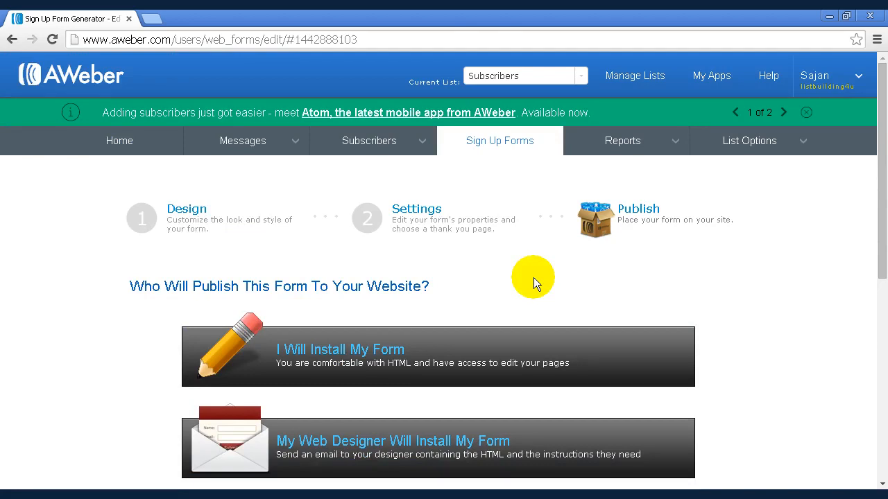
pyautogui.click(391, 355)
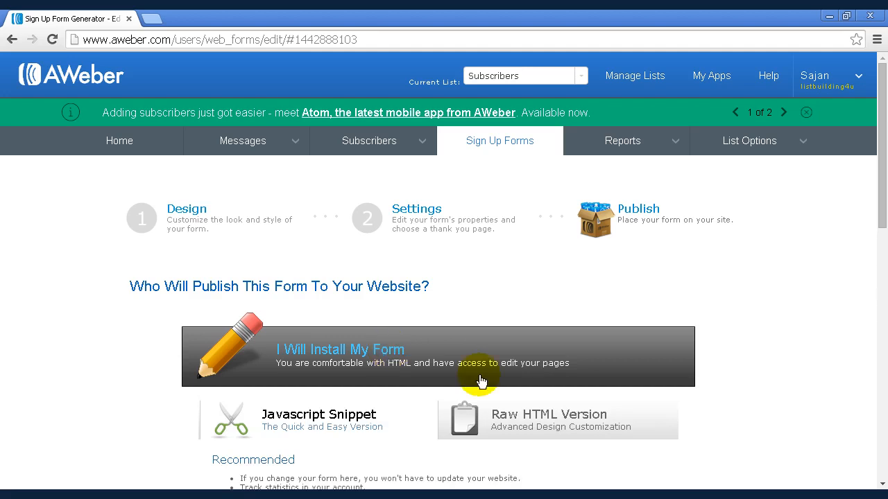
pyautogui.click(554, 421)
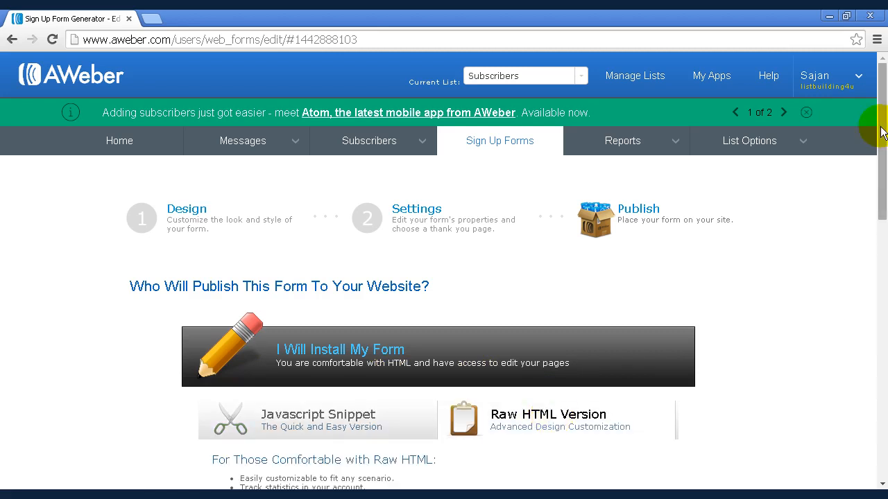
pyautogui.scroll(-1, 882, 194)
pyautogui.scroll(-4, 882, 200)
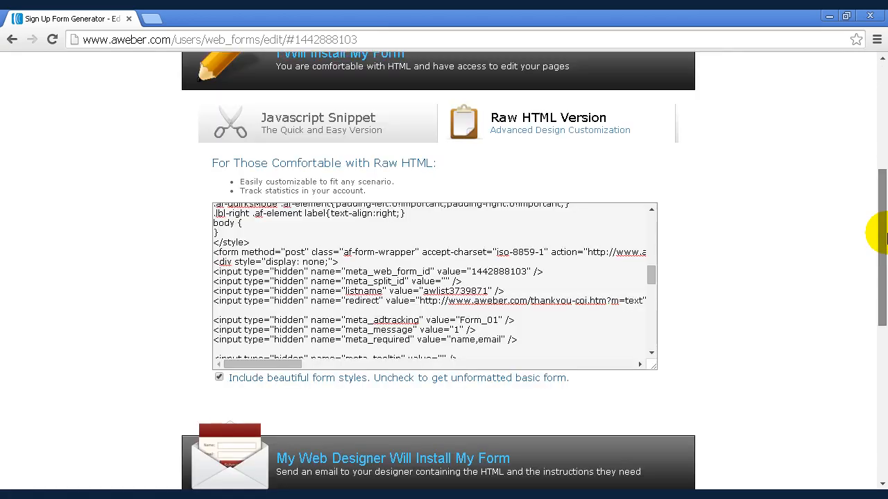
pyautogui.click(651, 278)
pyautogui.scroll(2, 652, 275)
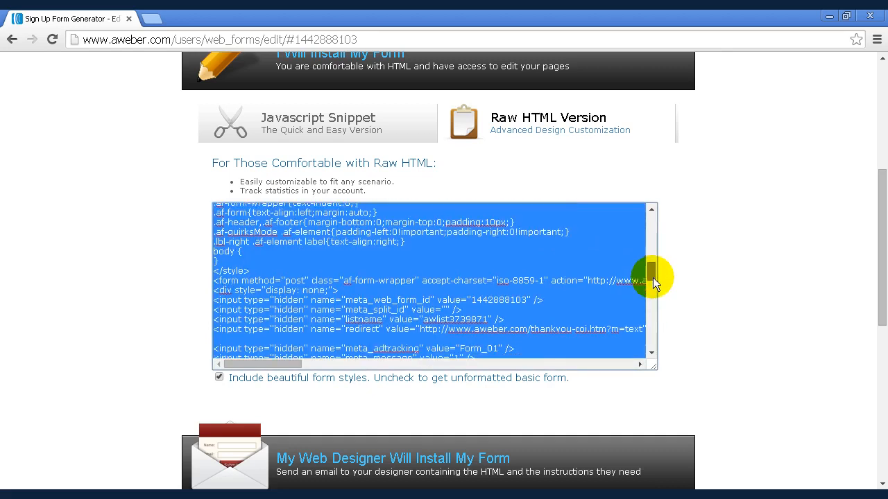
pyautogui.scroll(-3, 652, 278)
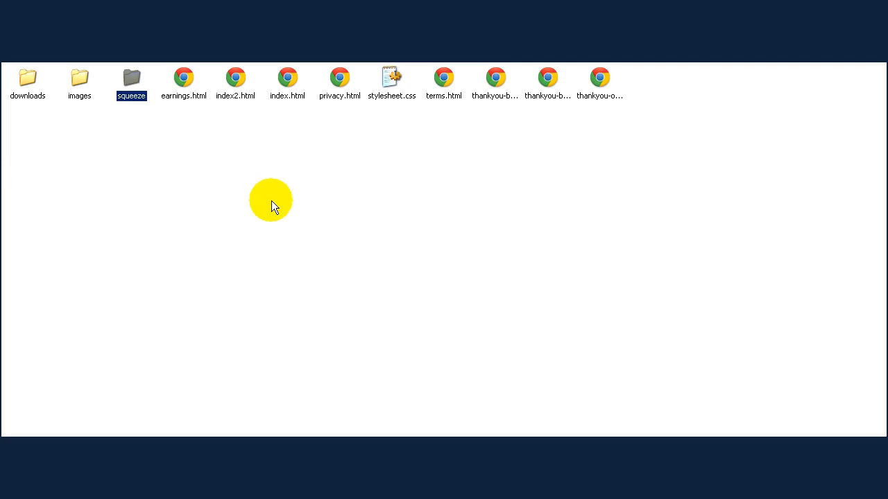
# - Open index.html from the squeeze folder in Notepad and maximize the window
pyautogui.doubleClick(130, 98)
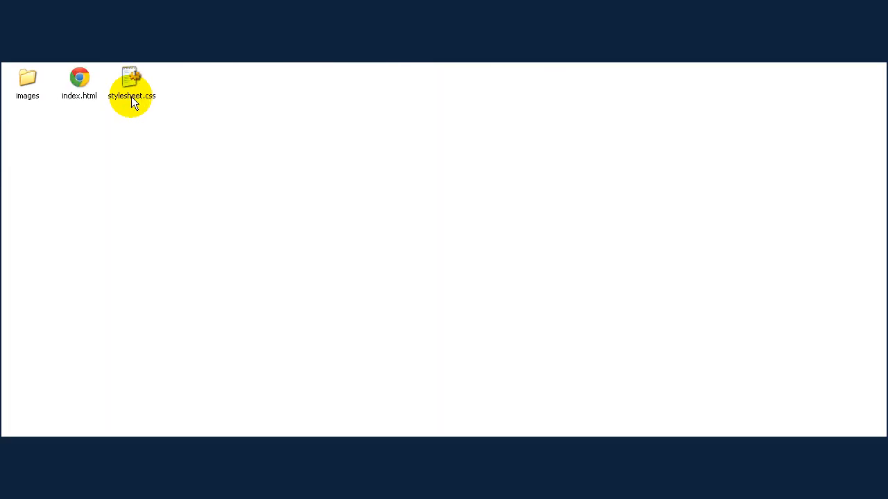
pyautogui.click(73, 95)
pyautogui.rightClick(78, 93)
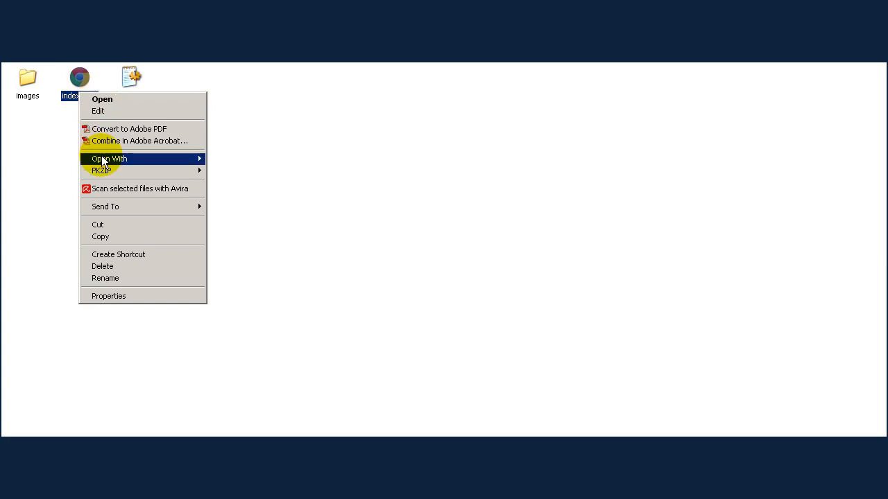
pyautogui.moveTo(101, 158)
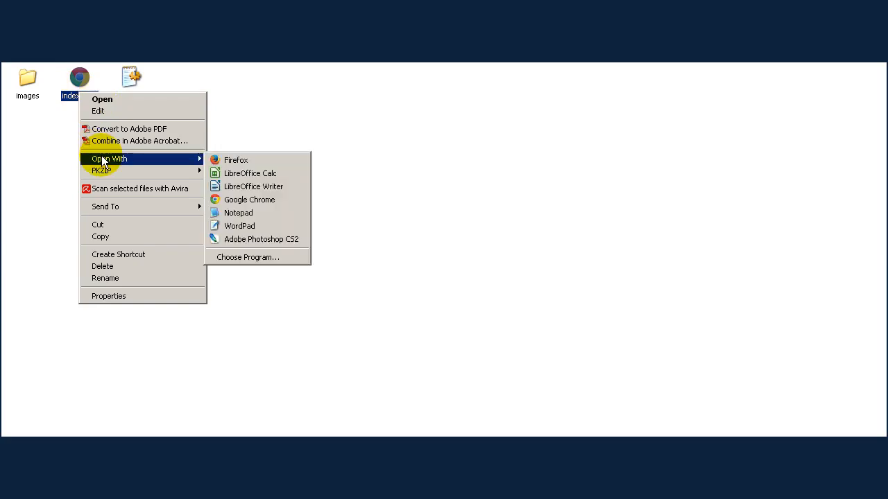
pyautogui.click(256, 215)
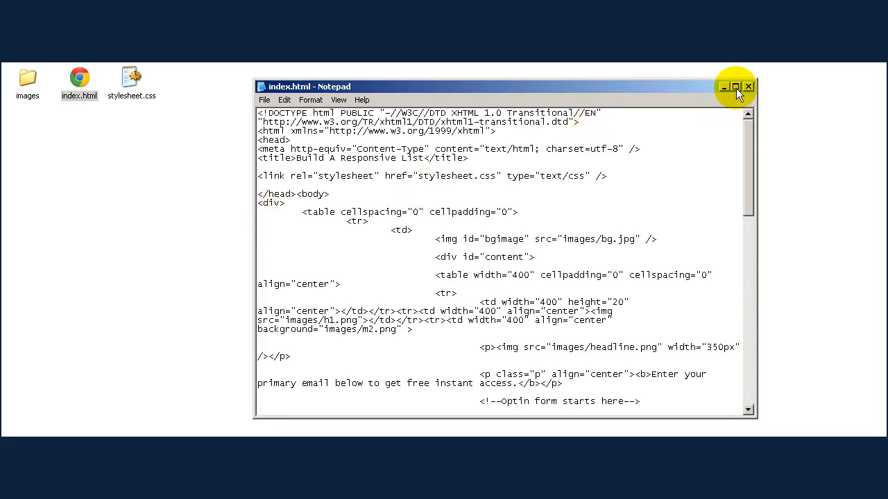
pyautogui.click(736, 87)
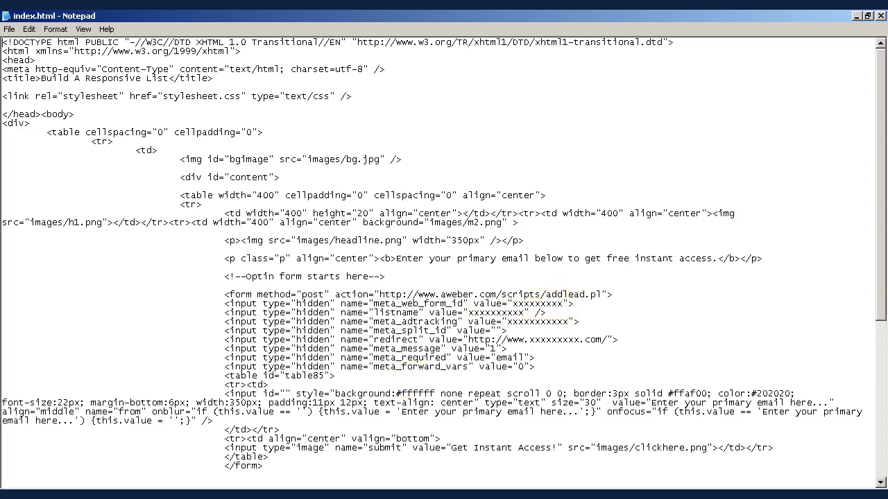
# - Copy the meta_web_form_id value from the raw HTML form code in the browser
pyautogui.hotkey('alt', 'Tab')
pyautogui.click(446, 357)
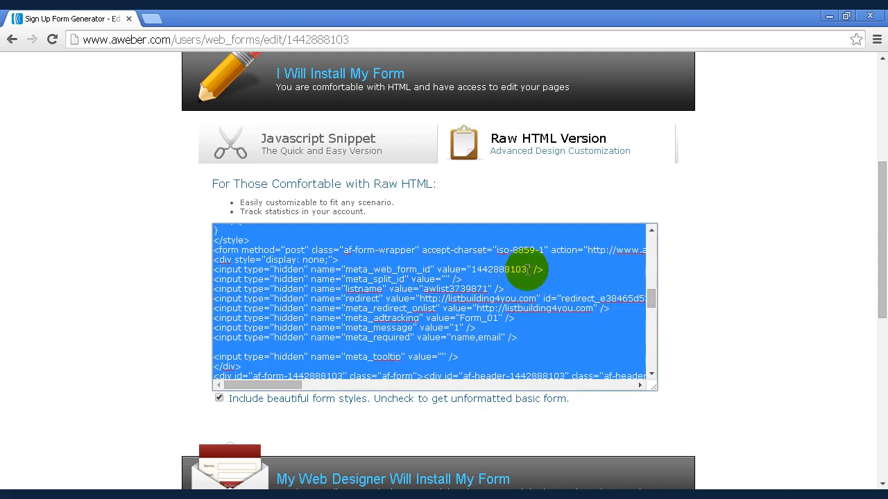
pyautogui.click(472, 270)
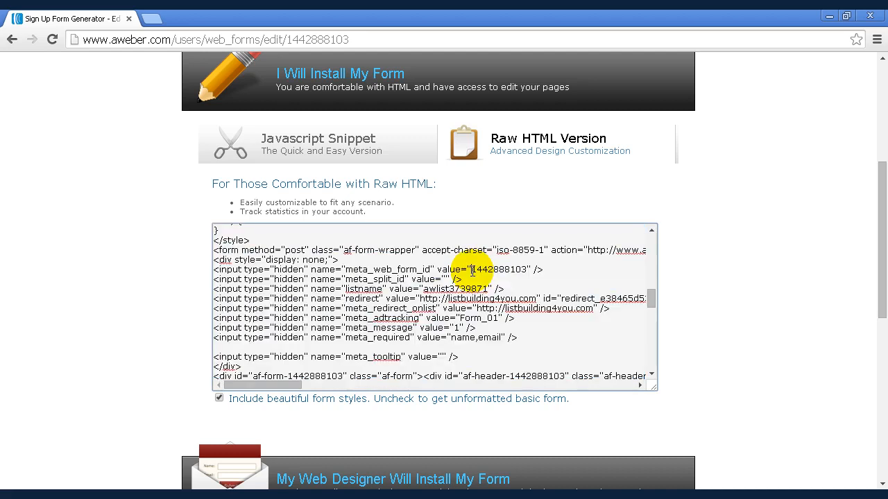
pyautogui.moveTo(472, 270); pyautogui.dragTo(528, 269)
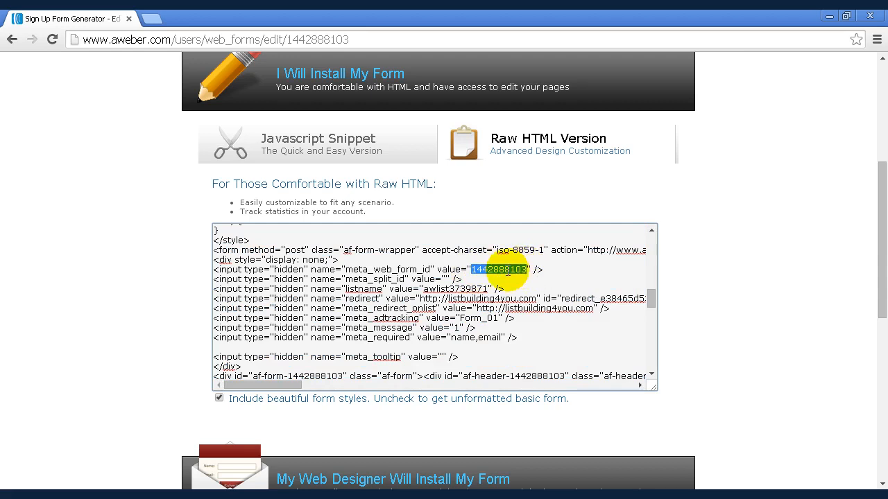
pyautogui.rightClick(509, 270)
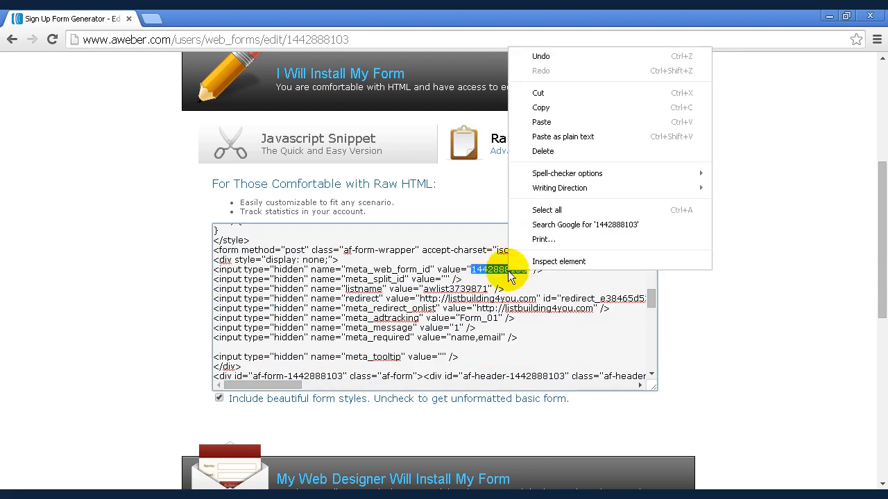
pyautogui.click(543, 110)
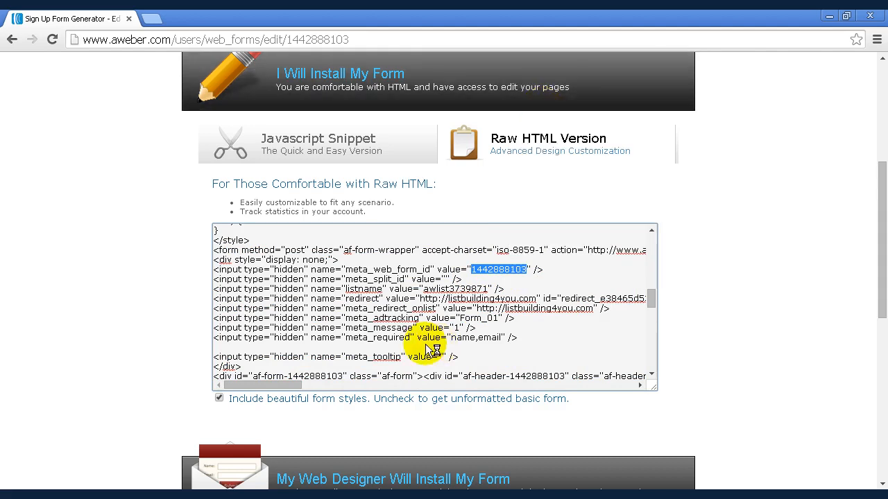
# - Paste the copied form ID over the placeholder meta_web_form_id value in index.html
pyautogui.hotkey('alt', 'Tab')
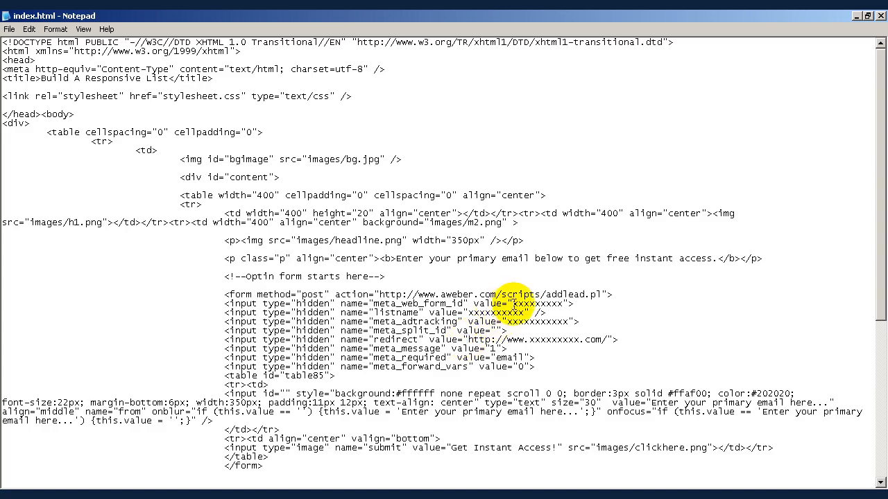
pyautogui.moveTo(512, 304); pyautogui.dragTo(564, 304)
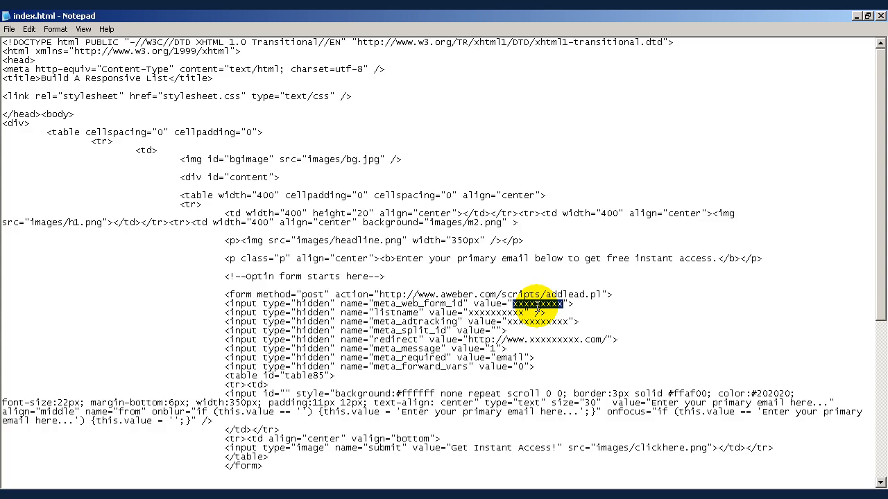
pyautogui.hotkey('ctrl', 'v')
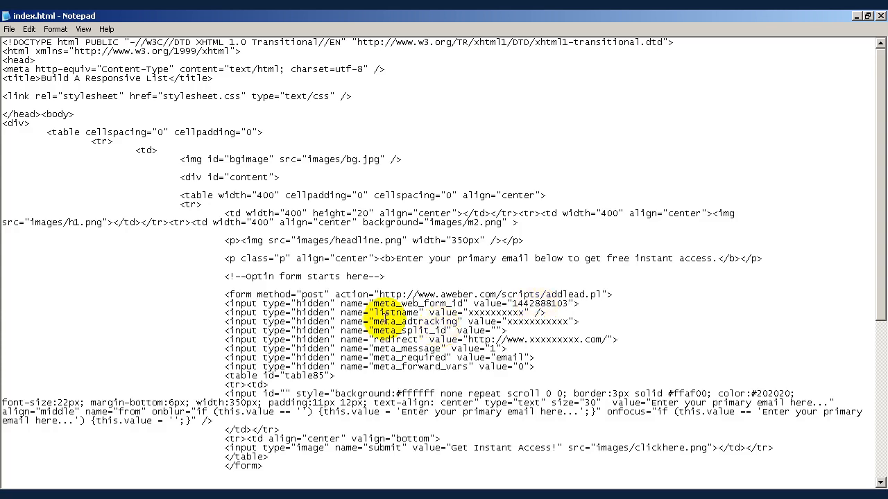
# - Copy the listname value from the raw HTML form code in the browser
pyautogui.click(221, 495)
pyautogui.click(416, 277)
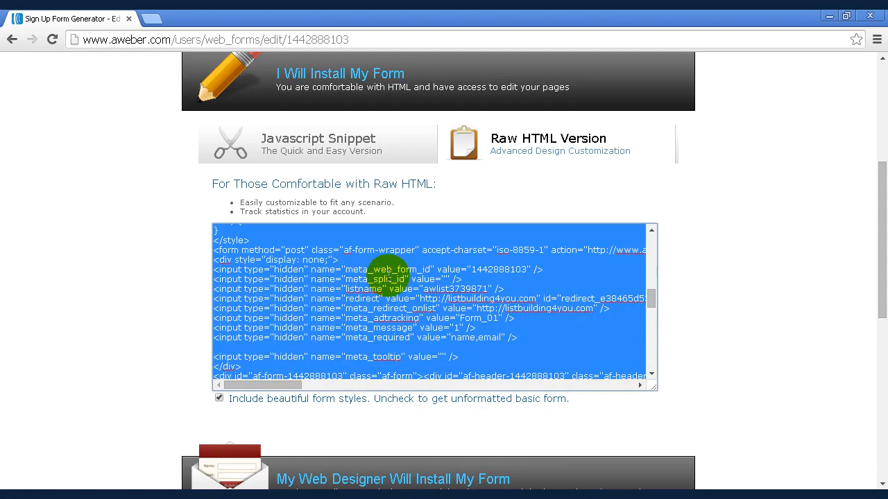
pyautogui.click(422, 288)
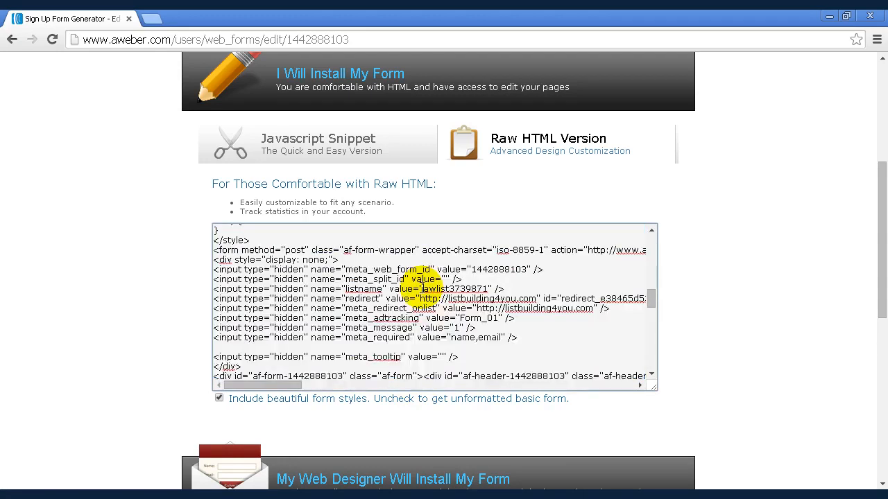
pyautogui.moveTo(421, 288); pyautogui.dragTo(487, 287)
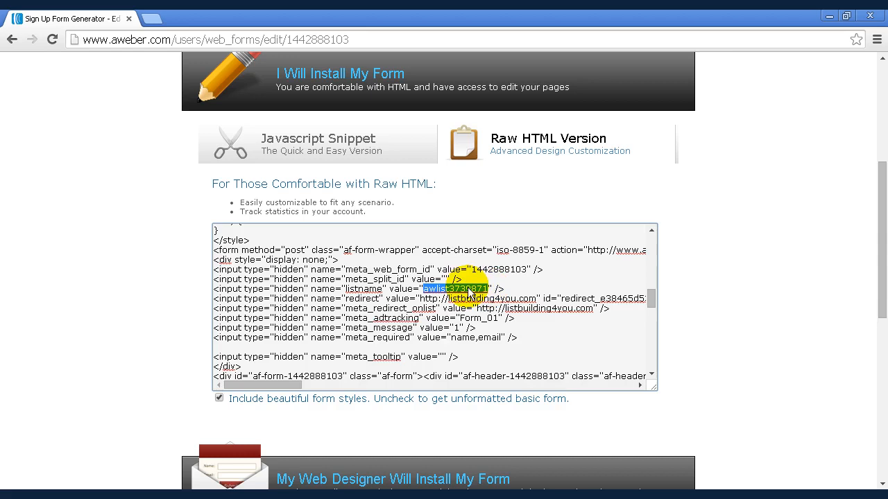
pyautogui.rightClick(466, 288)
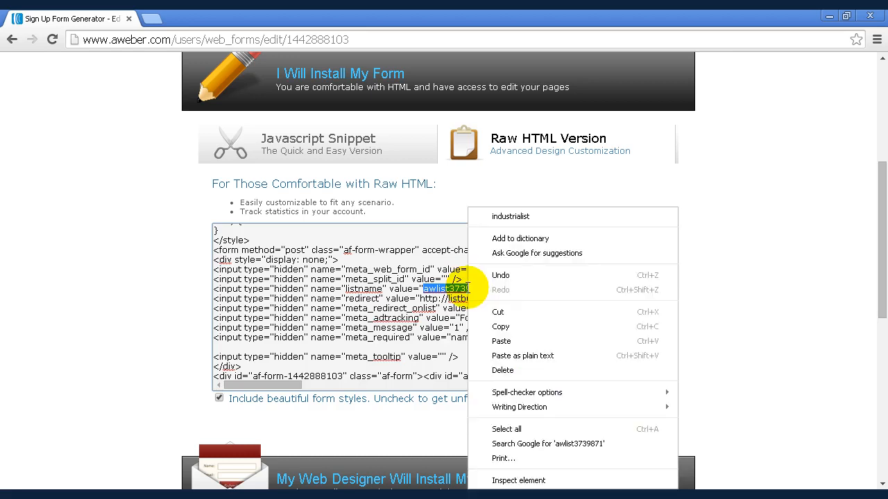
pyautogui.click(501, 327)
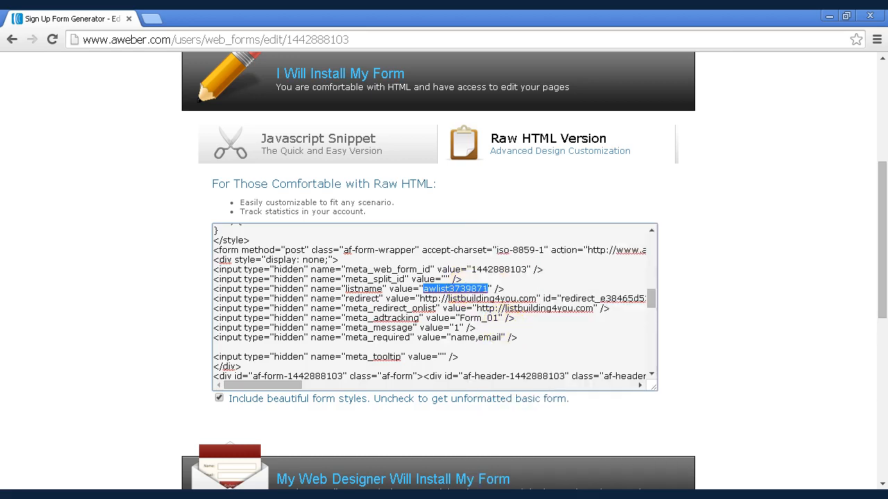
# - Paste the copied list name over the placeholder listname value in index.html
pyautogui.hotkey('alt', 'Tab')
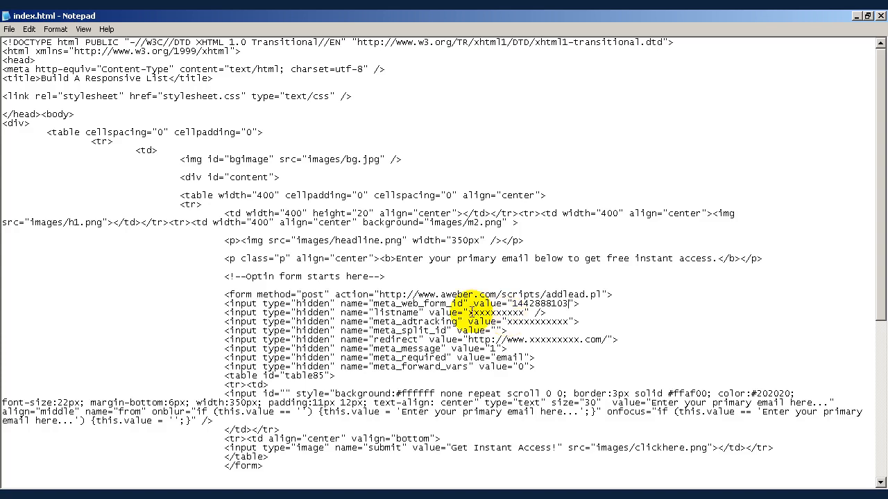
pyautogui.moveTo(468, 313); pyautogui.dragTo(525, 310)
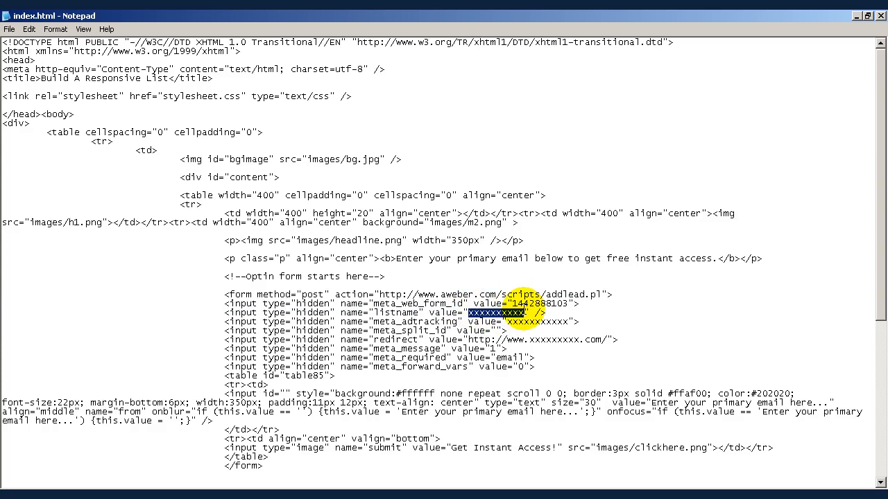
pyautogui.hotkey('ctrl', 'v')
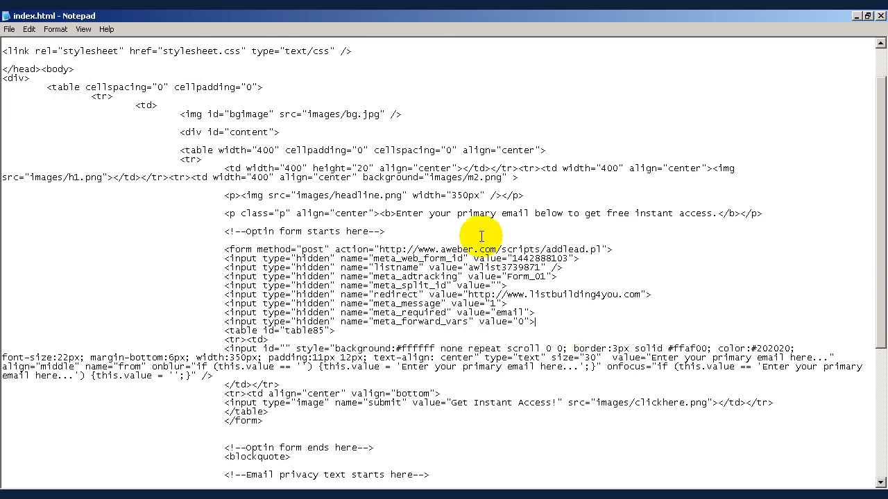
# - Save the edited index.html file
pyautogui.click(9, 29)
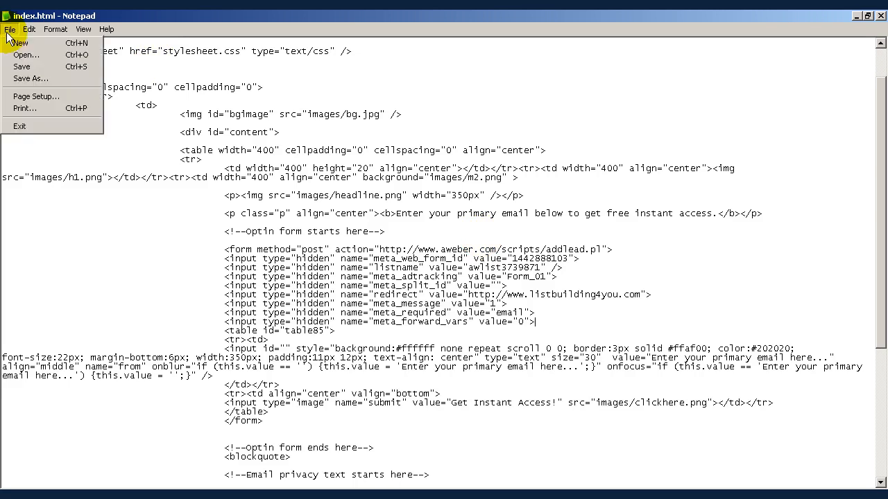
pyautogui.click(19, 64)
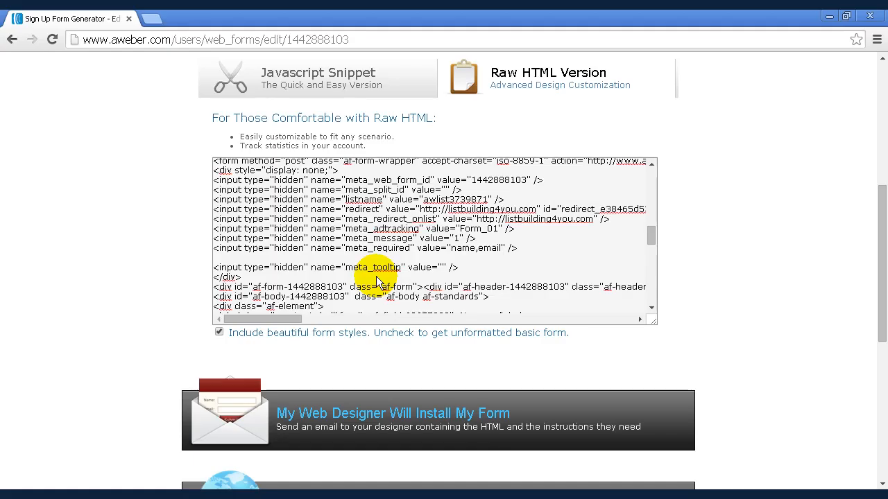
pyautogui.click(237, 178)
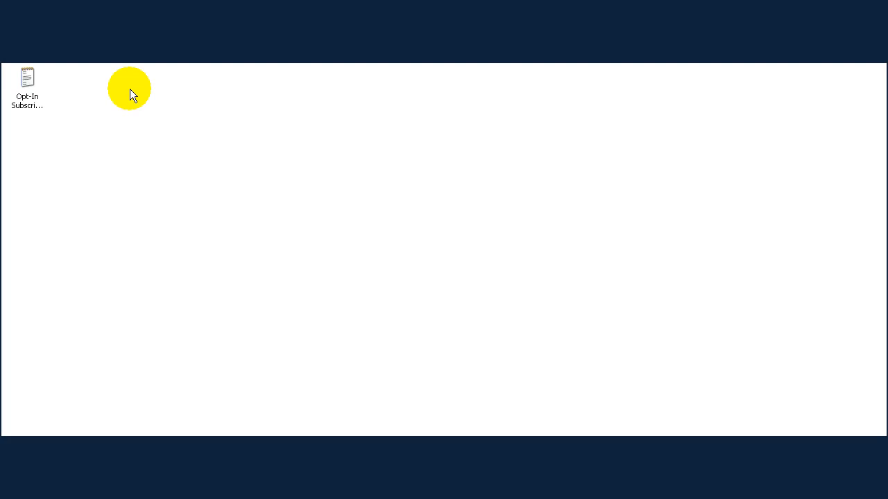
# - Open Opt-In Subscriber Emails.txt from the desktop and scroll through its follow-up emails
pyautogui.doubleClick(30, 109)
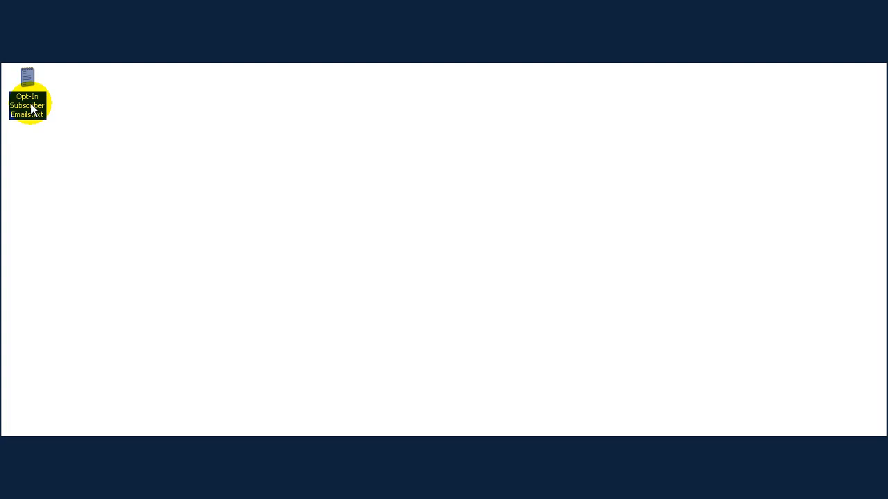
pyautogui.doubleClick(30, 103)
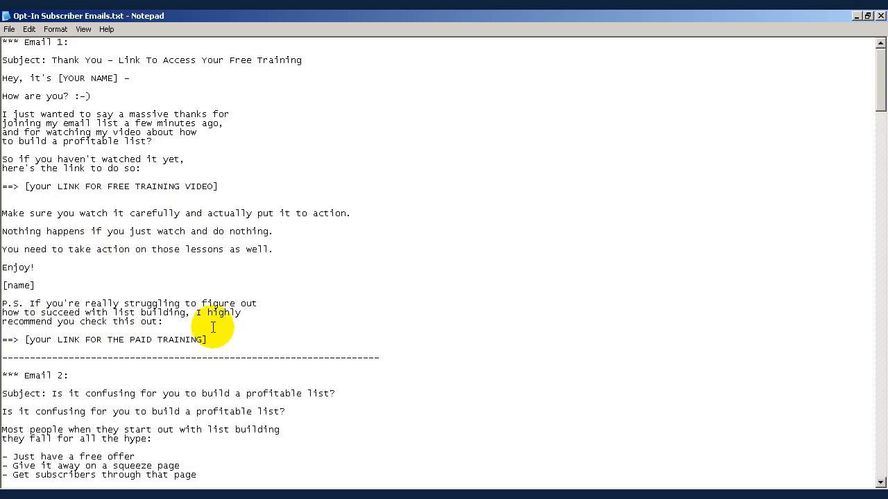
pyautogui.scroll(-2, 213, 327)
pyautogui.scroll(-1, 213, 326)
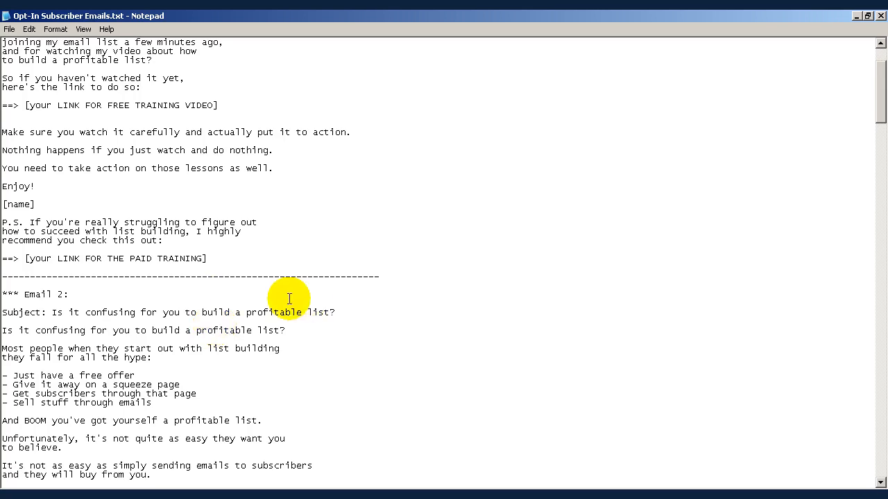
pyautogui.scroll(-2, 289, 300)
pyautogui.scroll(-2, 289, 299)
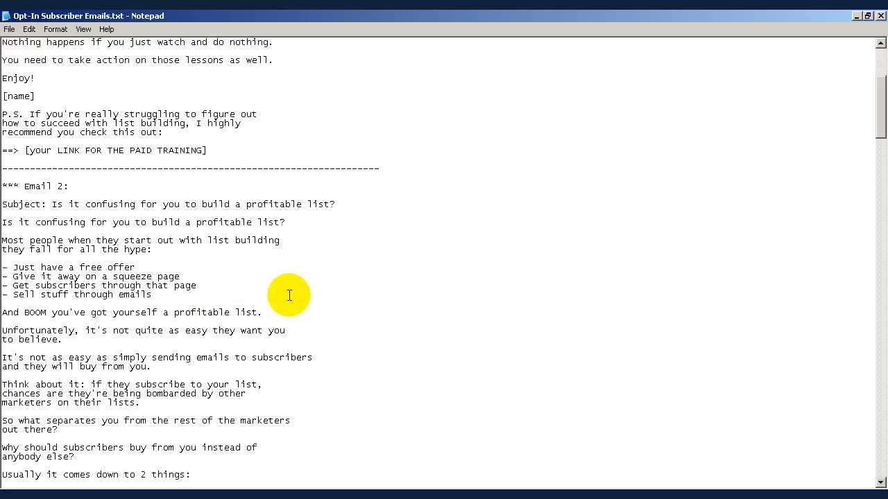
pyautogui.scroll(-4, 289, 296)
pyautogui.scroll(-2, 289, 296)
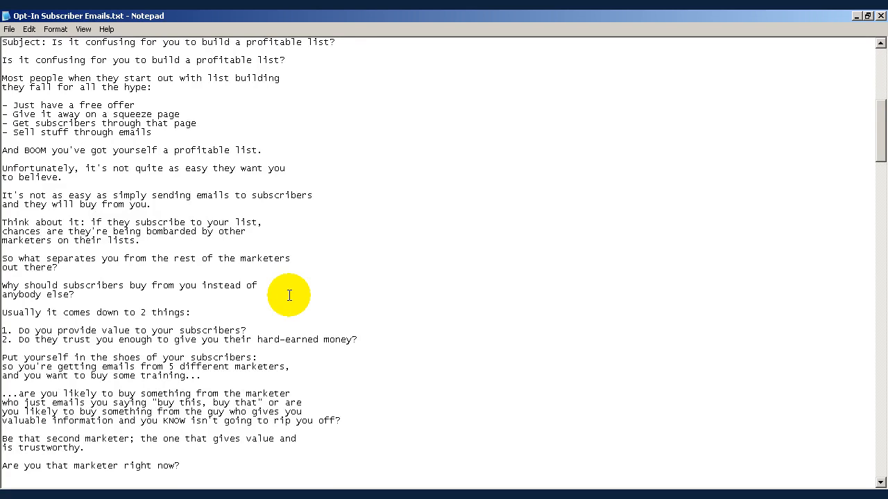
pyautogui.scroll(-9, 289, 296)
pyautogui.scroll(-12, 290, 295)
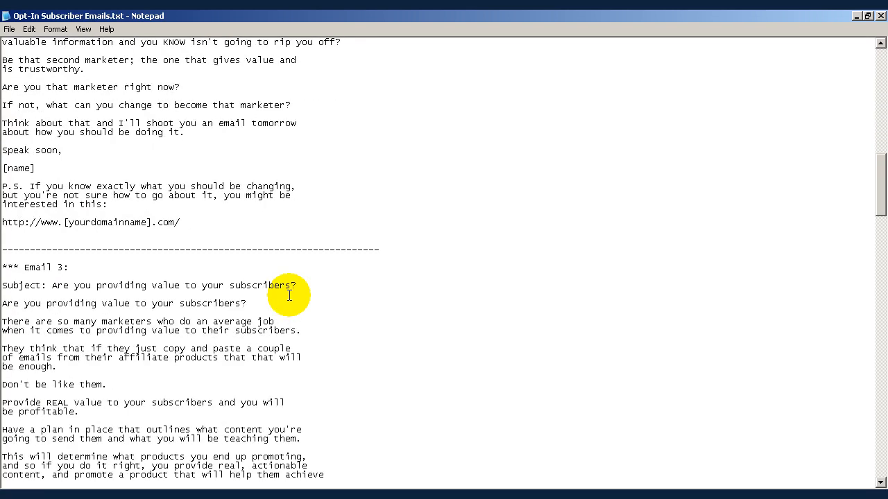
pyautogui.scroll(-11, 290, 295)
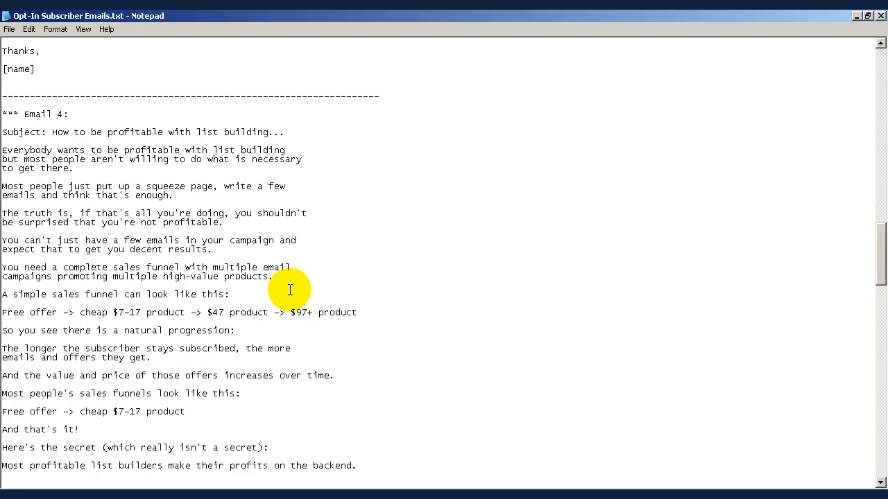
pyautogui.scroll(18, 290, 290)
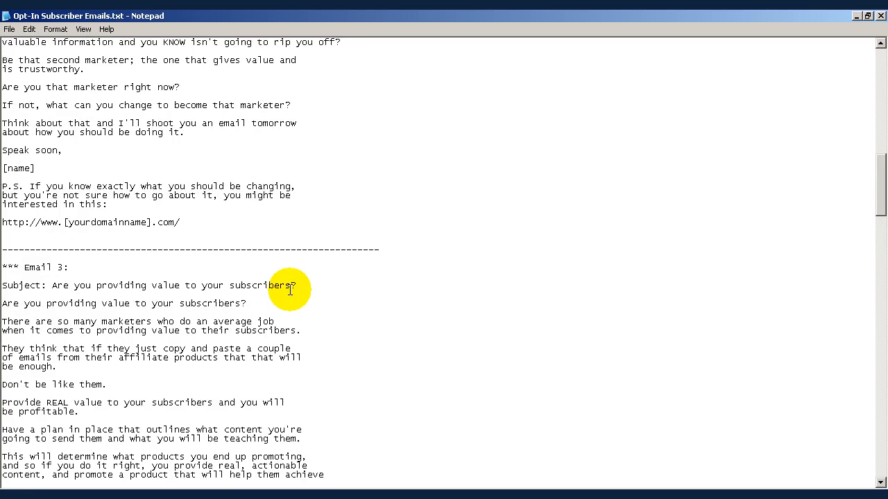
pyautogui.scroll(18, 290, 290)
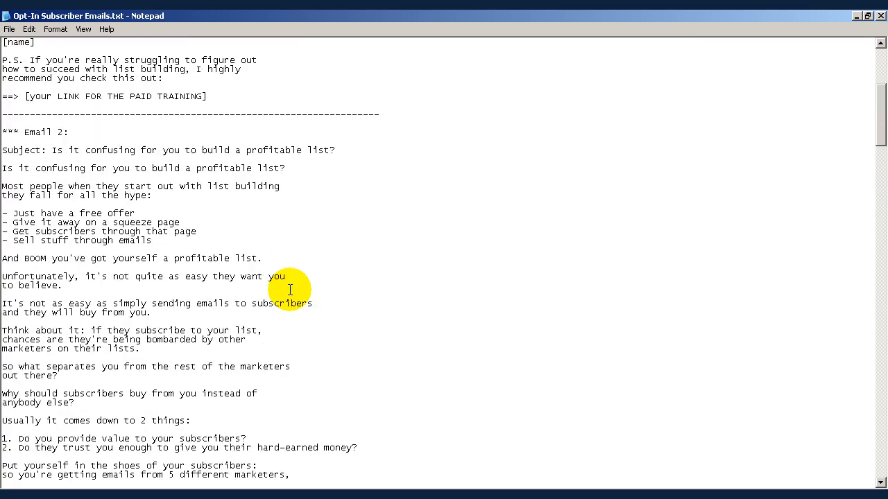
pyautogui.scroll(9, 290, 290)
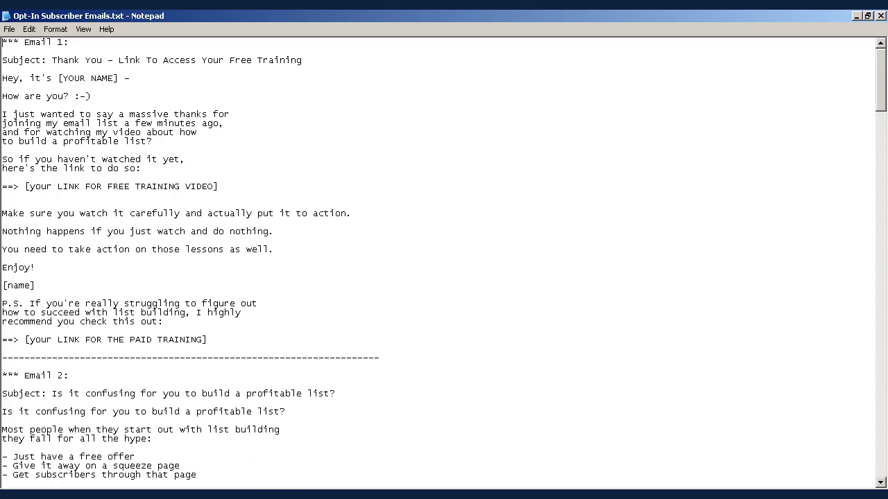
# - Start creating the first follow-up message in the AWeber Follow Up Series
pyautogui.hotkey('alt', 'Tab')
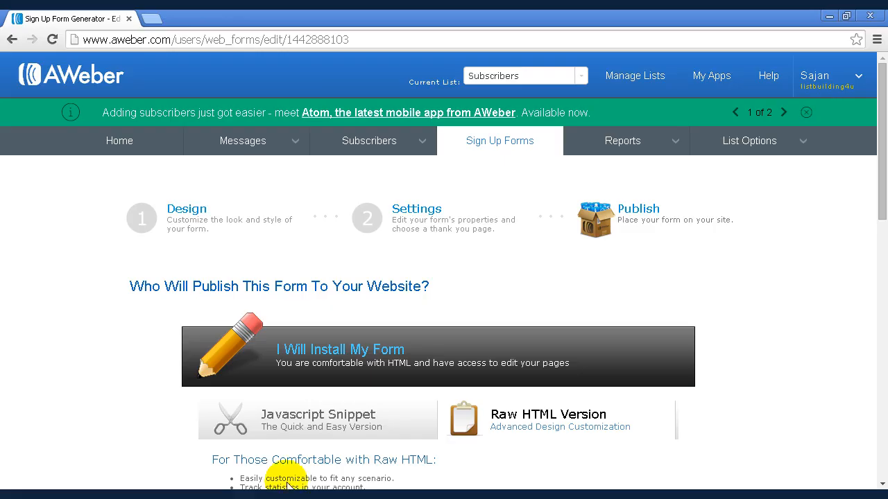
pyautogui.click(295, 143)
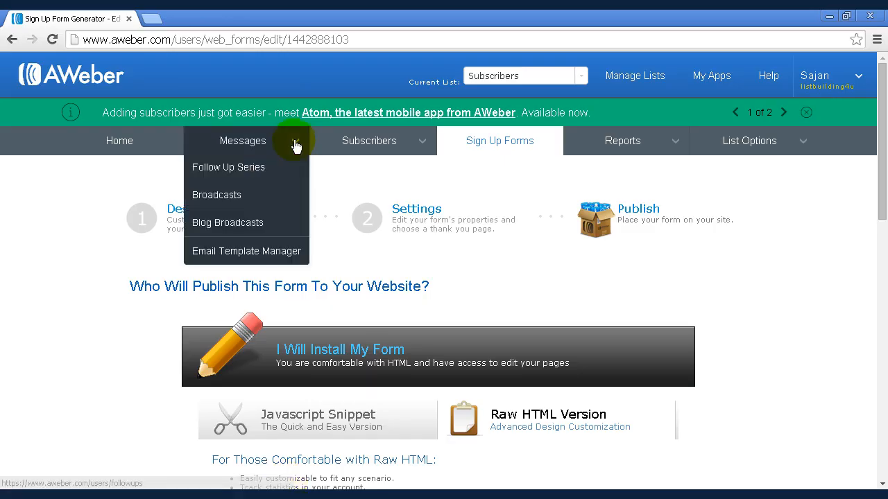
pyautogui.click(251, 171)
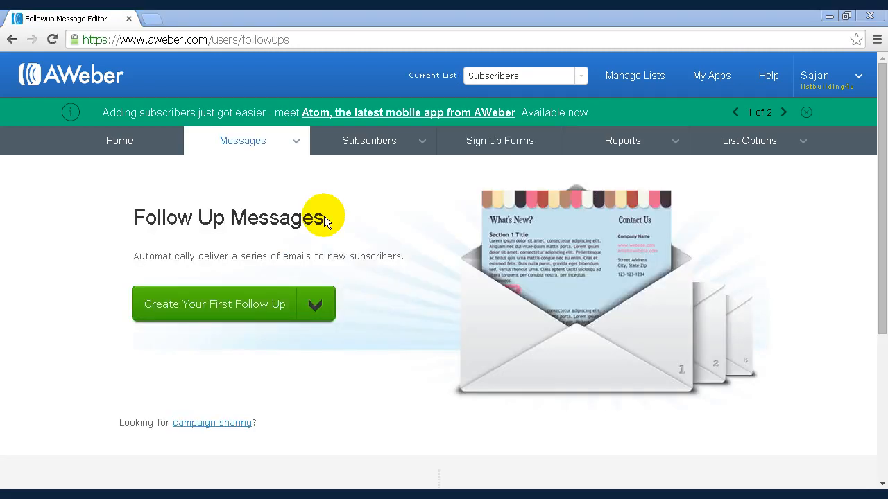
pyautogui.click(251, 310)
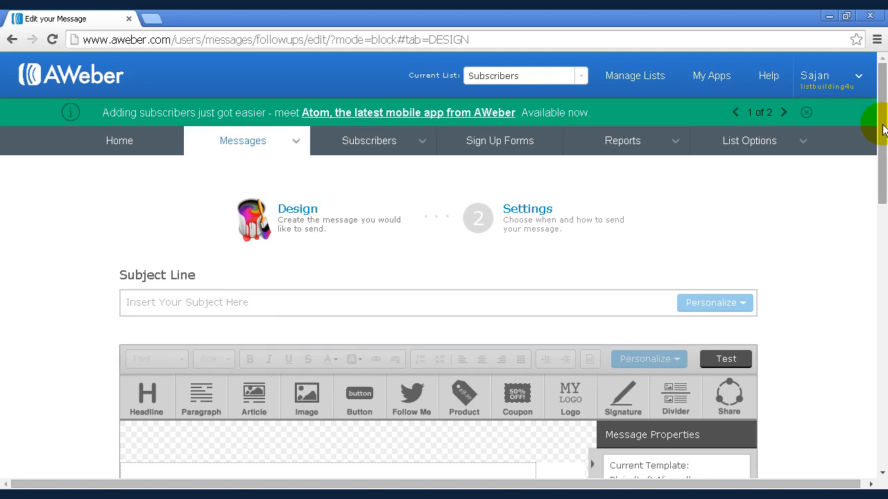
pyautogui.scroll(-2, 884, 138)
pyautogui.scroll(-1, 884, 201)
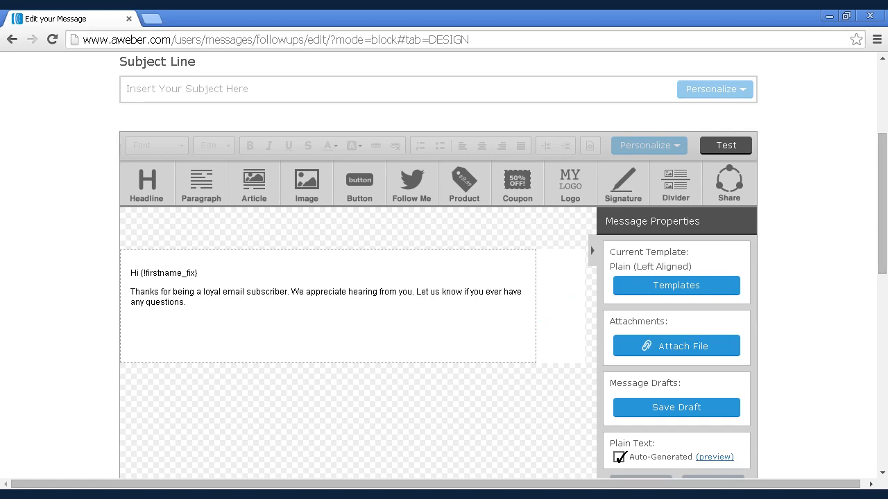
# - Copy Email 1's subject line, Thank You - Link To Access Your Free Training, from the emails file
pyautogui.hotkey('alt', 'Tab')
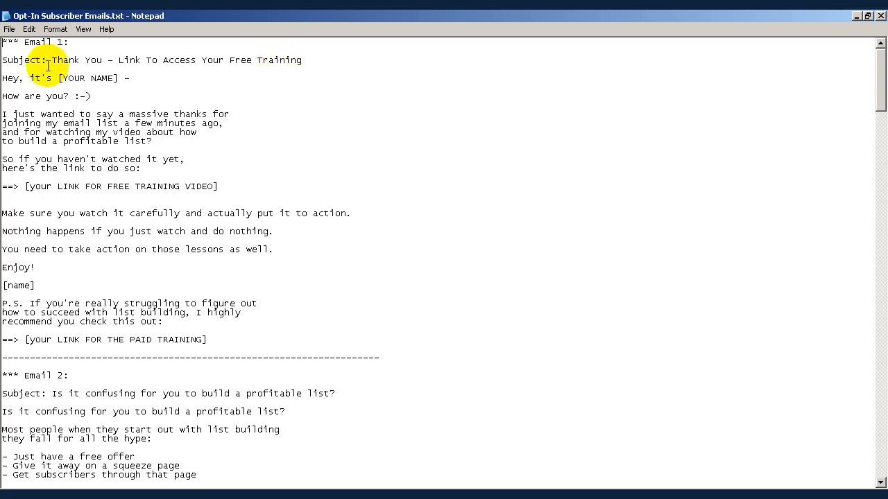
pyautogui.moveTo(53, 60); pyautogui.dragTo(312, 63)
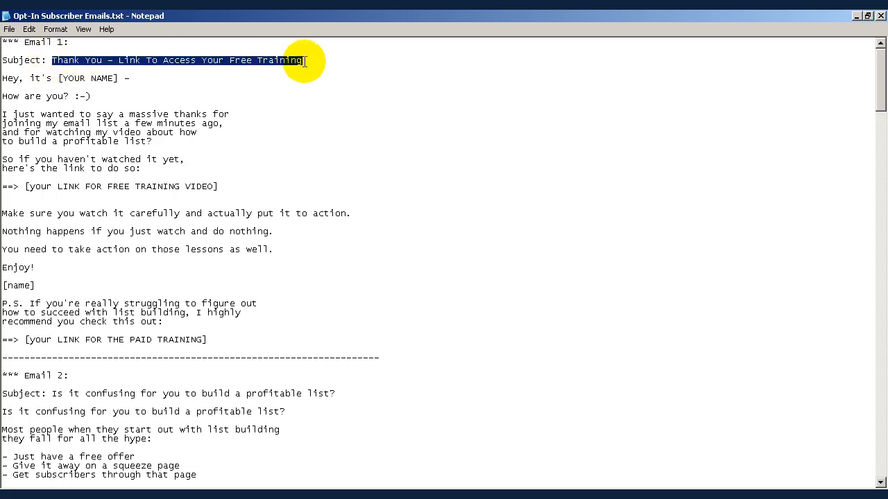
pyautogui.rightClick(270, 59)
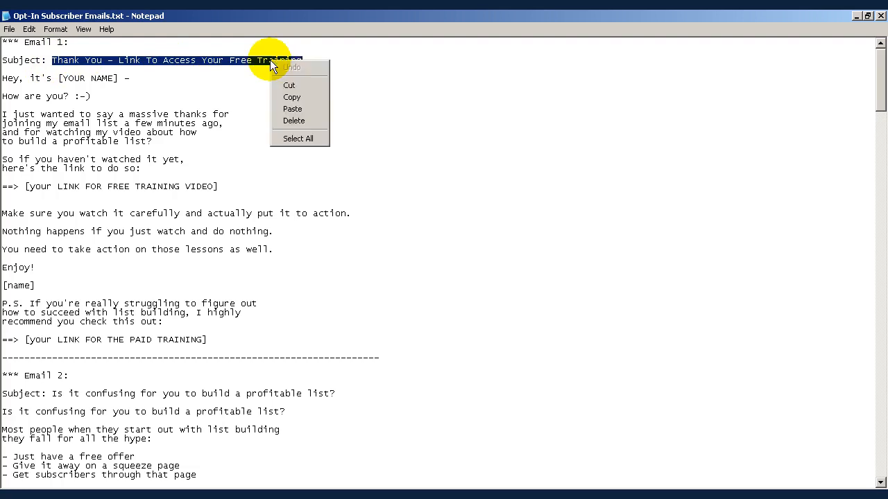
pyautogui.click(294, 97)
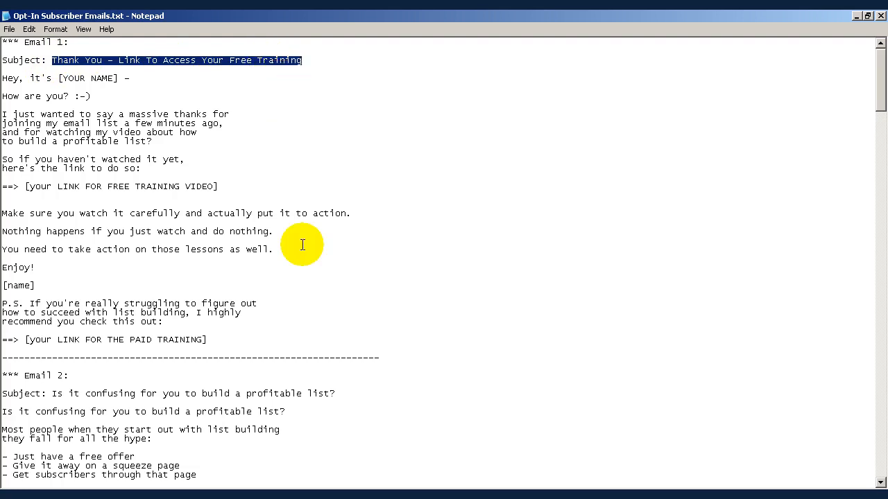
# - Paste the copied text into the follow-up message's Subject Line
pyautogui.click(243, 498)
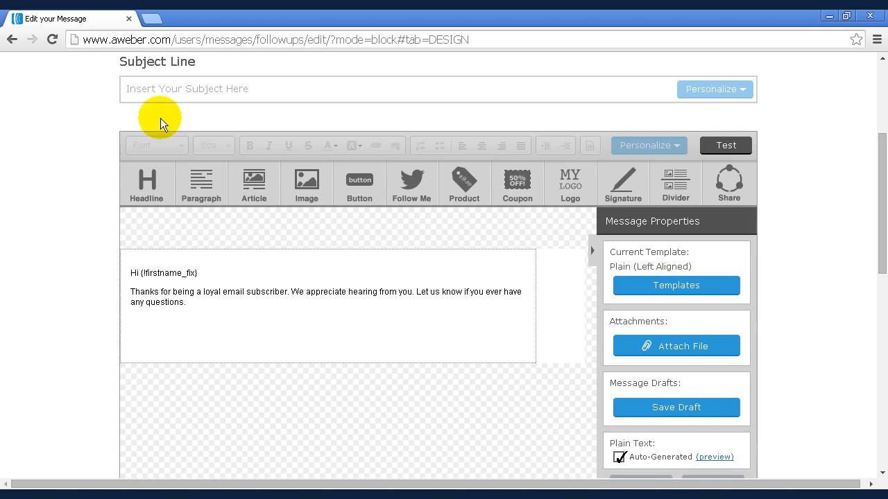
pyautogui.click(162, 90)
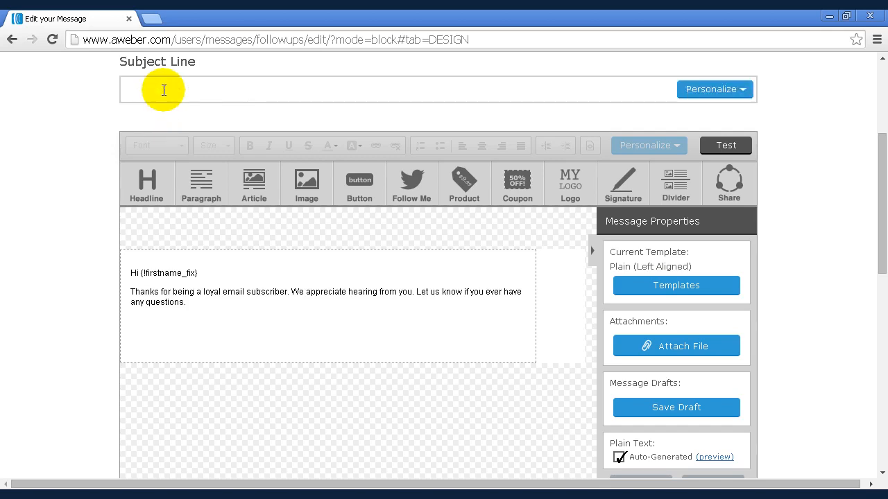
pyautogui.scroll(-4, 165, 93)
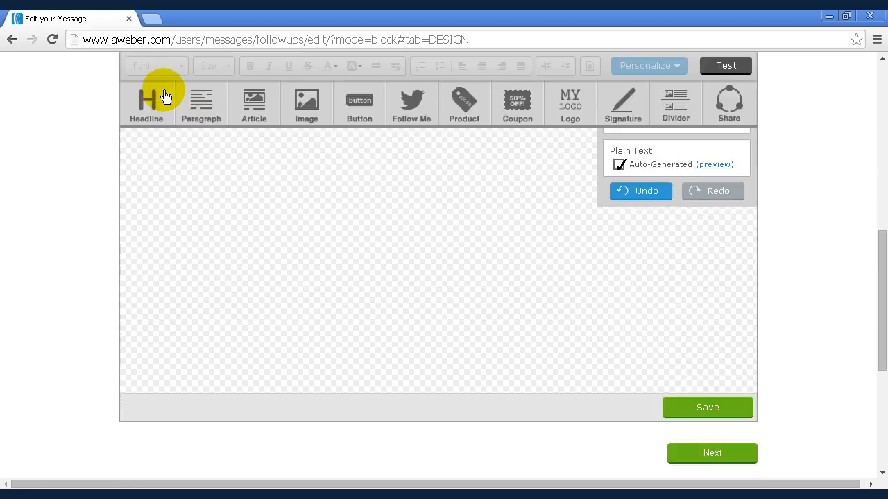
pyautogui.scroll(4, 164, 97)
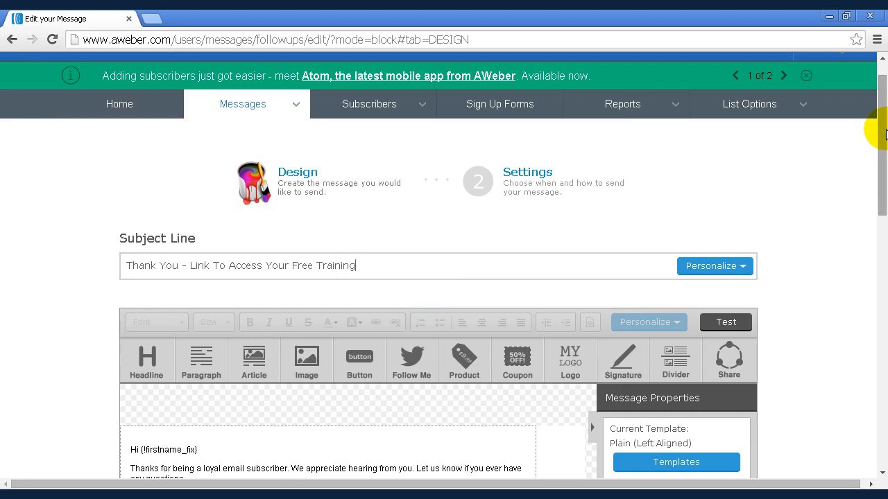
# - Select Email 1's body text, from the greeting to the paid training link line, in the emails file
pyautogui.moveTo(879, 129); pyautogui.dragTo(885, 213)
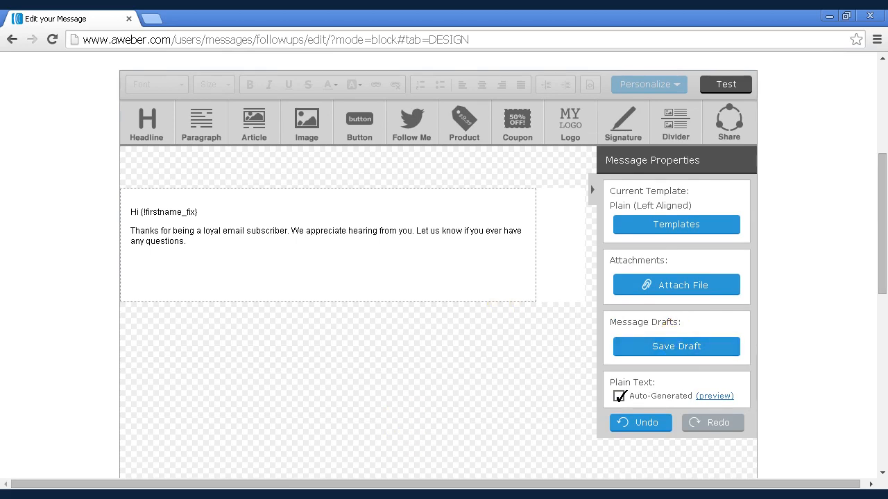
pyautogui.hotkey('alt', 'Tab')
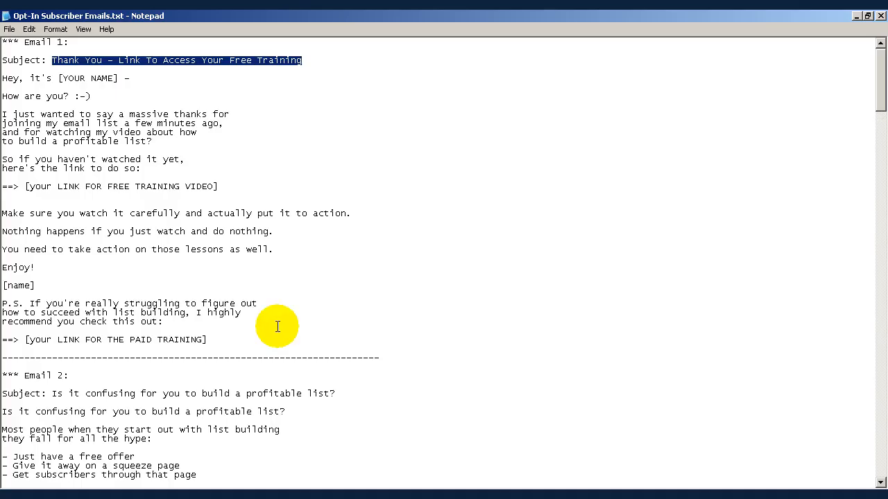
pyautogui.click(126, 89)
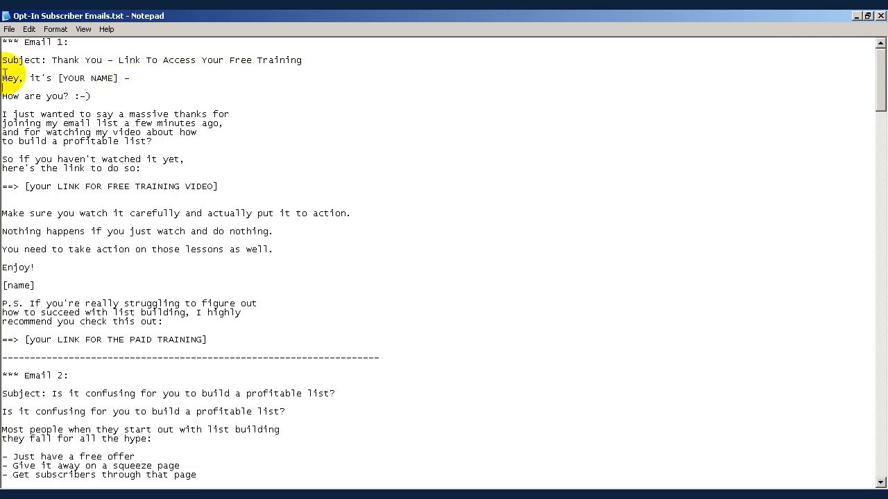
pyautogui.moveTo(2, 78); pyautogui.dragTo(234, 341)
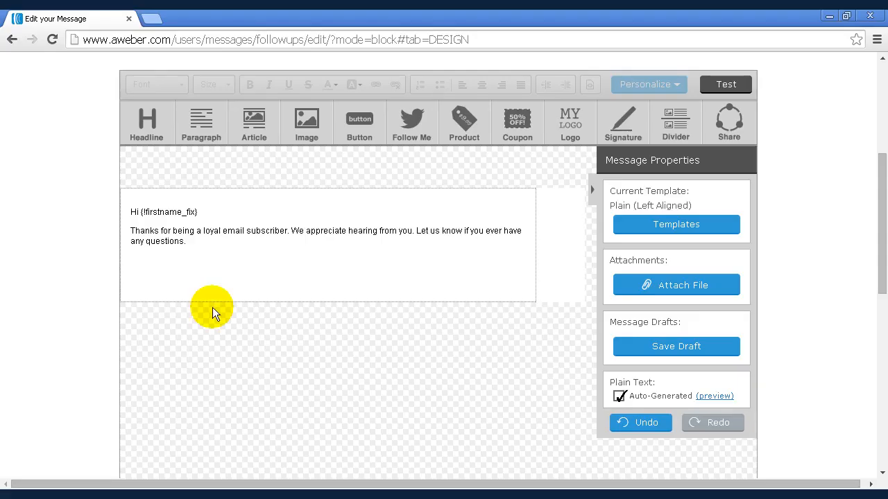
# - Replace the message block's placeholder text with the copied Email 1 body
pyautogui.click(134, 211)
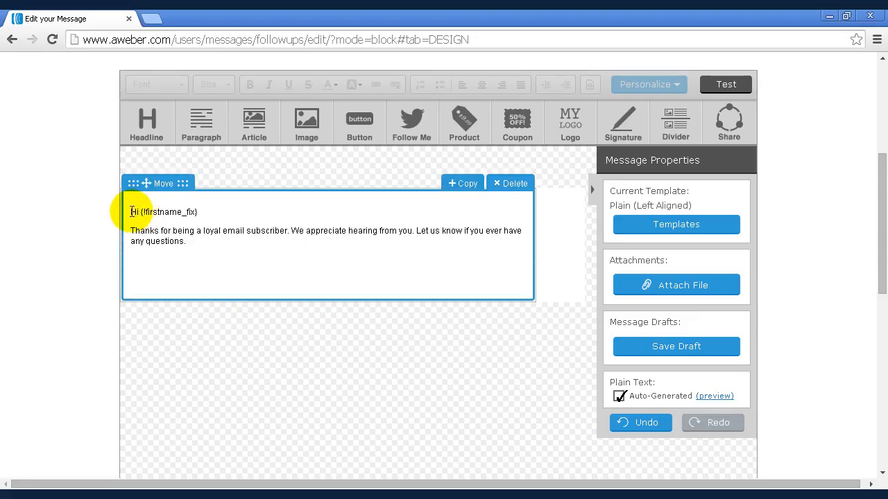
pyautogui.moveTo(130, 211); pyautogui.dragTo(190, 256)
pyautogui.hotkey('ctrl', 'v')
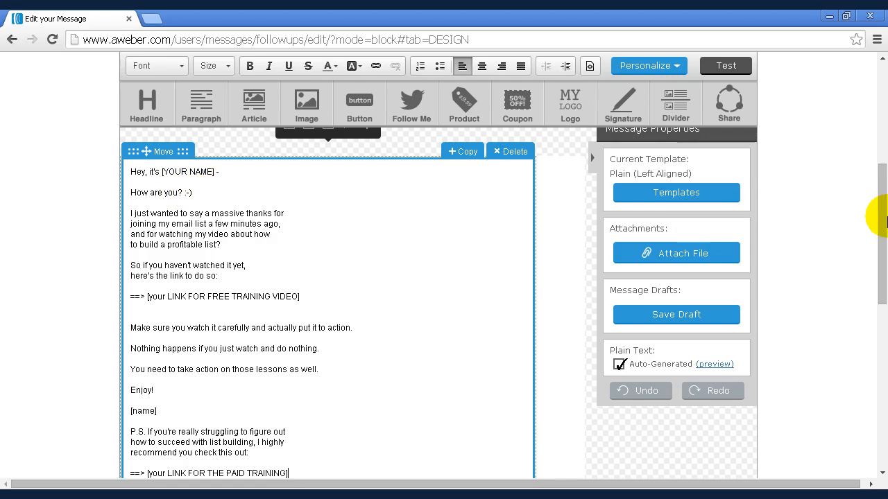
# - Save the Email 1 follow-up message and save and exit from its settings
pyautogui.moveTo(882, 217); pyautogui.dragTo(879, 199)
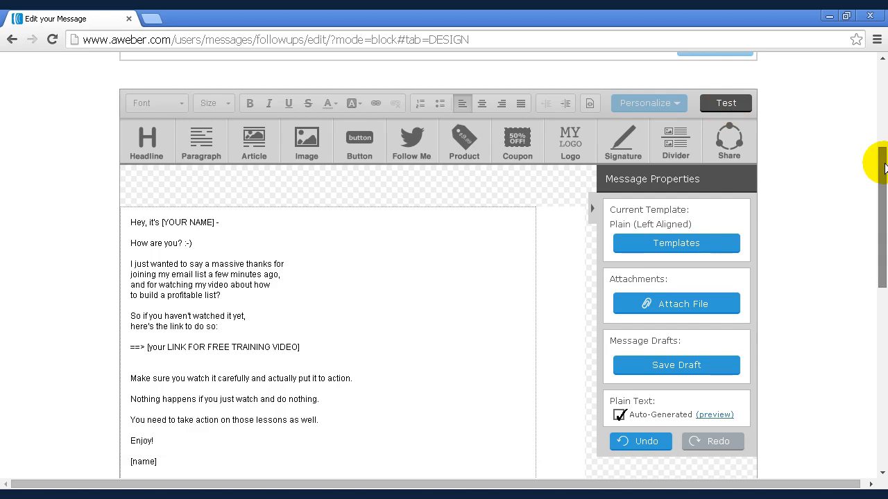
pyautogui.moveTo(884, 166); pyautogui.dragTo(883, 264)
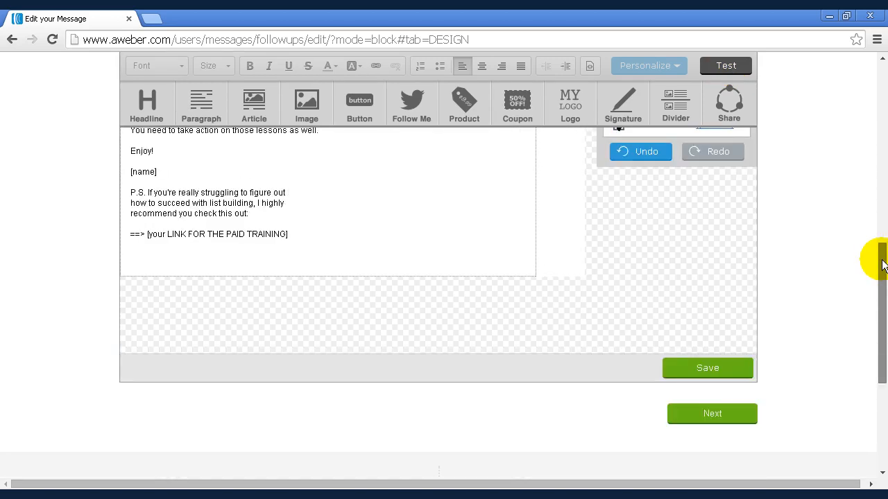
pyautogui.click(717, 375)
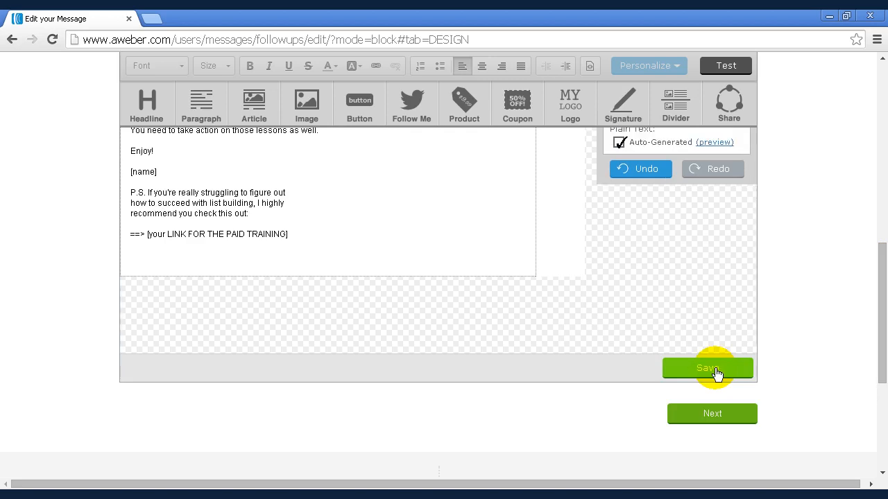
pyautogui.click(718, 422)
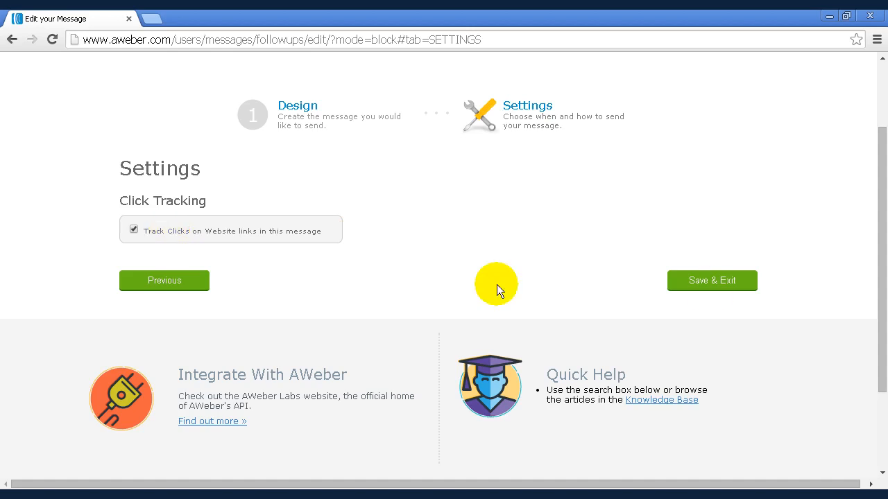
pyautogui.click(722, 288)
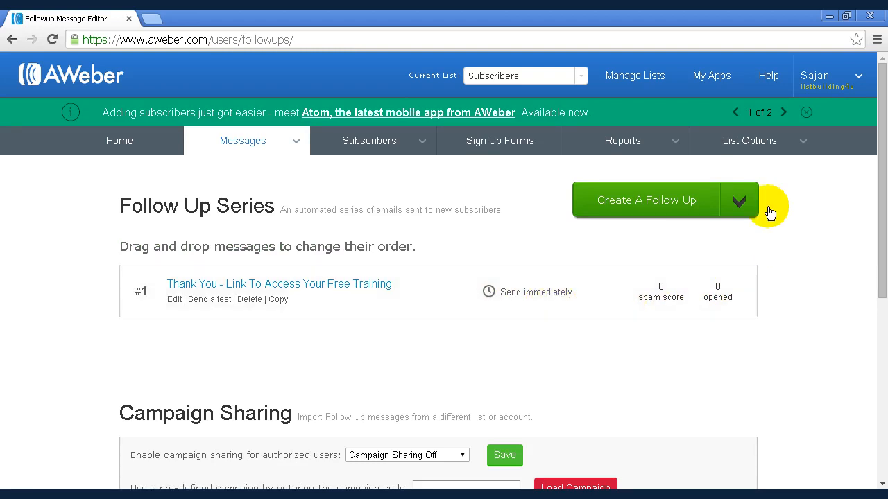
# - Start creating a new follow-up message
pyautogui.click(729, 208)
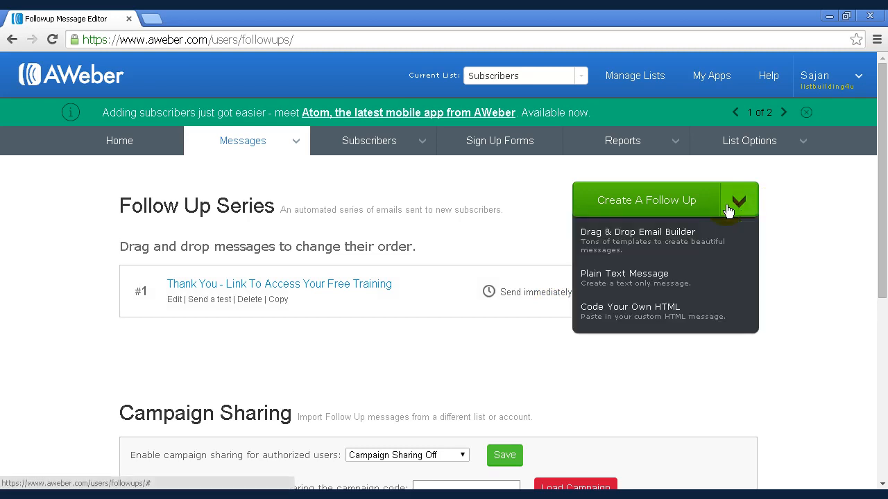
pyautogui.click(656, 201)
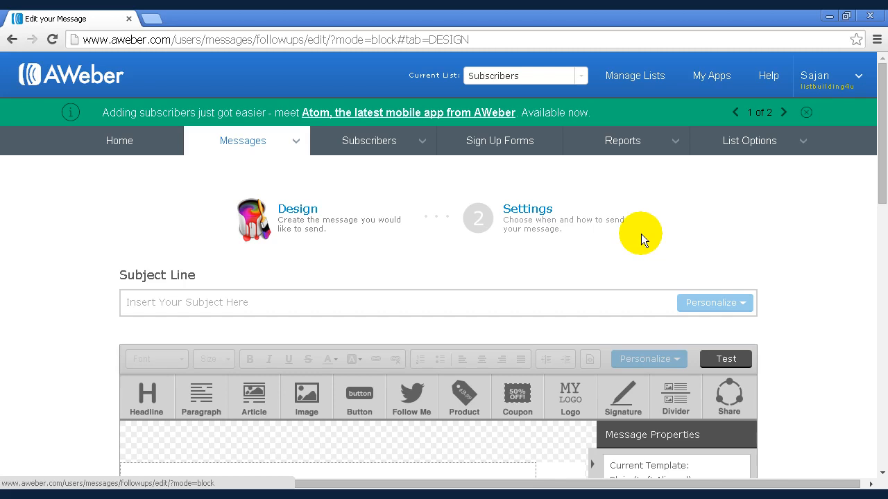
# - Select Email 2's subject line, Is it confusing for you to build a profitable list?, in the emails file
pyautogui.hotkey('alt', 'Tab')
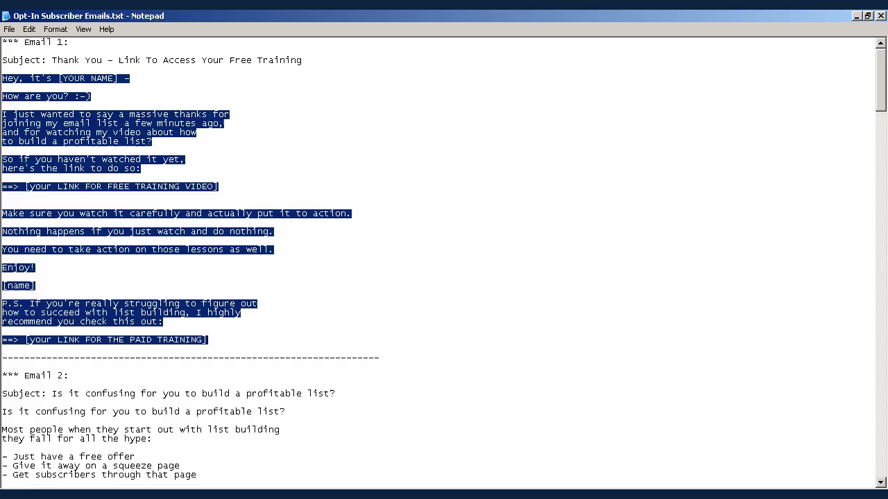
pyautogui.click(394, 345)
pyautogui.scroll(-7, 399, 333)
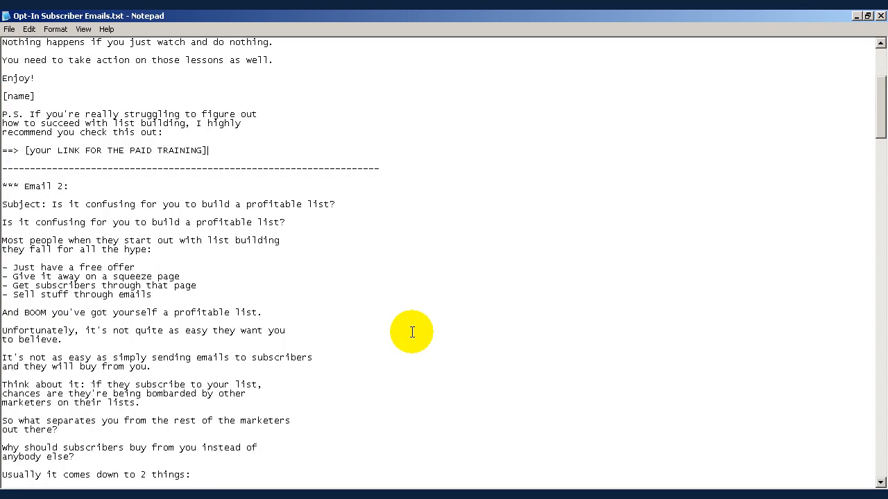
pyautogui.scroll(-2, 406, 317)
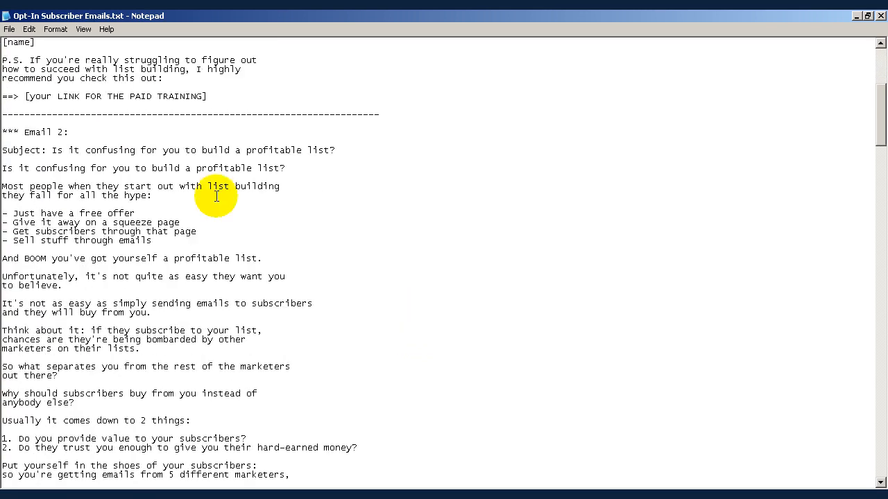
pyautogui.moveTo(52, 149); pyautogui.dragTo(337, 150)
pyautogui.hotkey('ctrl', 'c')
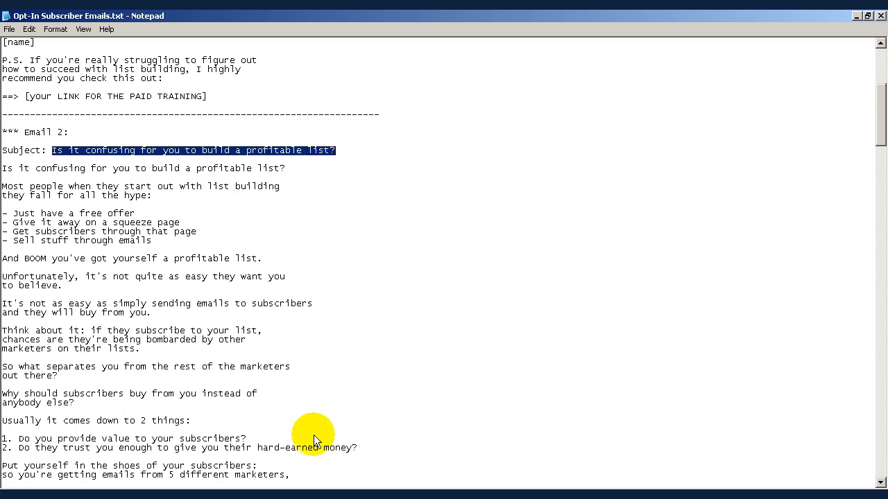
# - Paste the copied subject into the new follow-up message's Subject Line
pyautogui.click(235, 496)
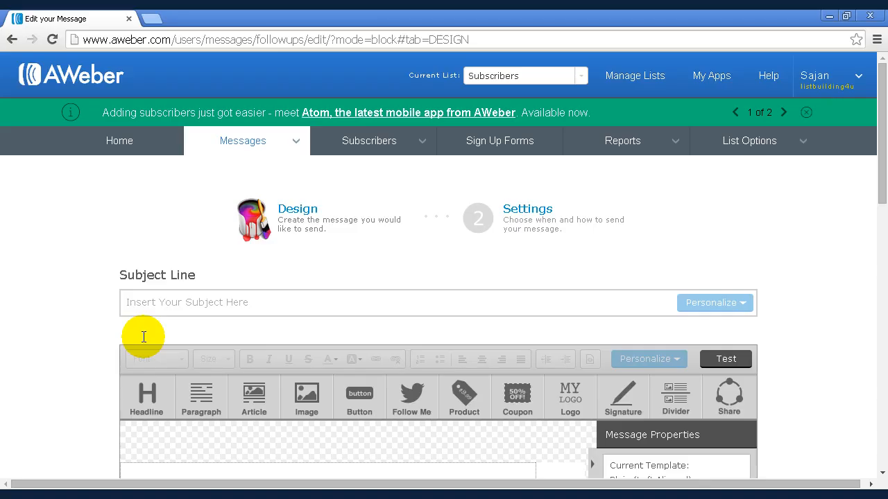
pyautogui.click(166, 301)
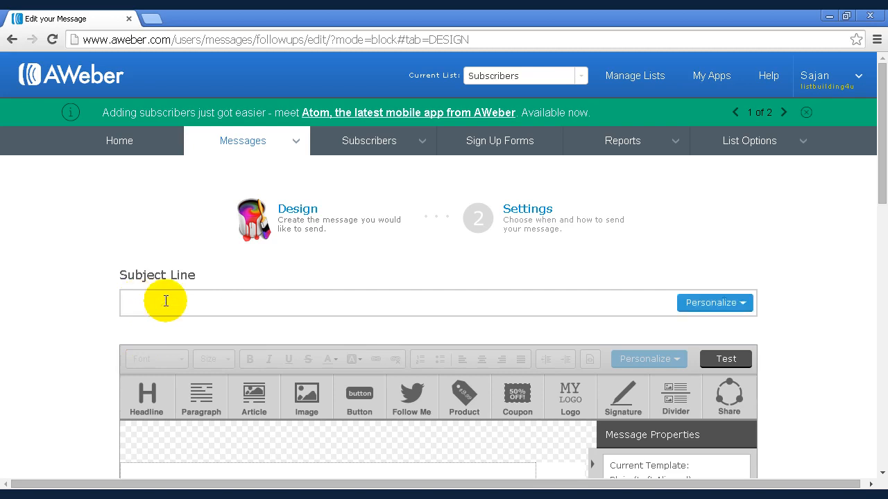
pyautogui.hotkey('ctrl', 'v')
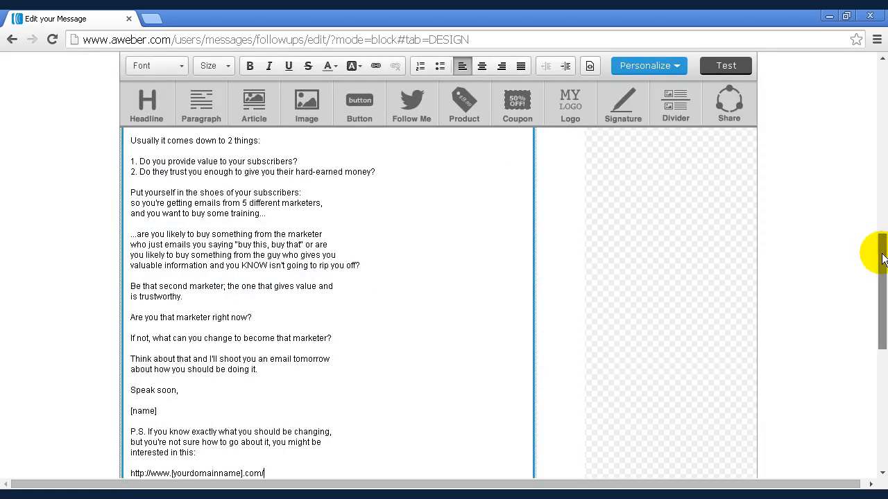
# - Save the Email 2 message design containing the pasted body text
pyautogui.moveTo(872, 254); pyautogui.dragTo(880, 333)
pyautogui.scroll(-2, 880, 333)
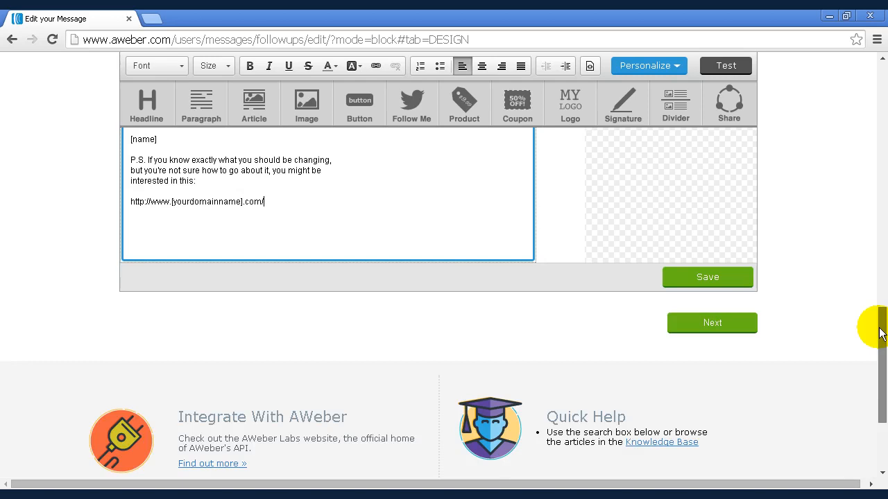
pyautogui.click(719, 279)
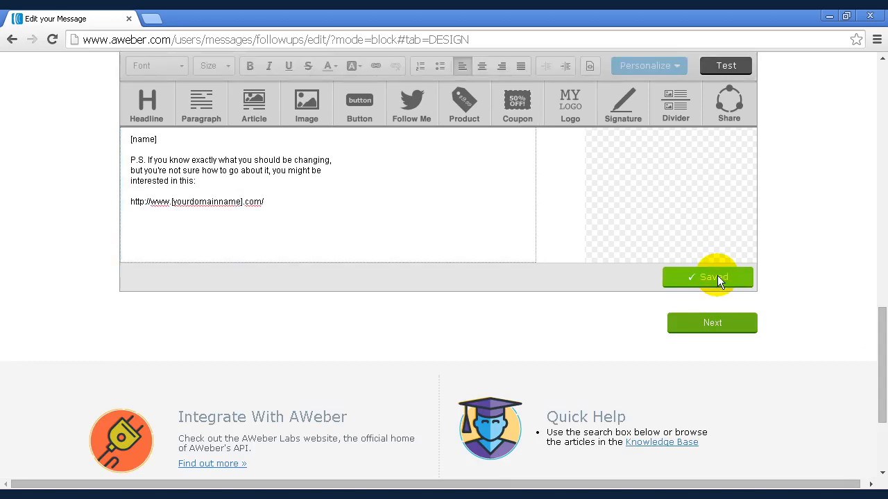
# - Set message #2 to be sent 1 day after the previous message, then save and exit
pyautogui.click(715, 323)
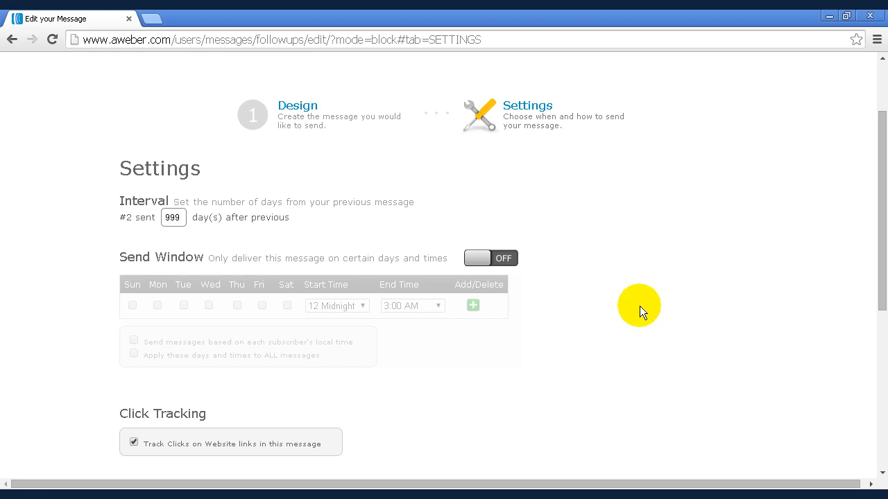
pyautogui.click(166, 216)
pyautogui.moveTo(166, 216); pyautogui.dragTo(183, 217)
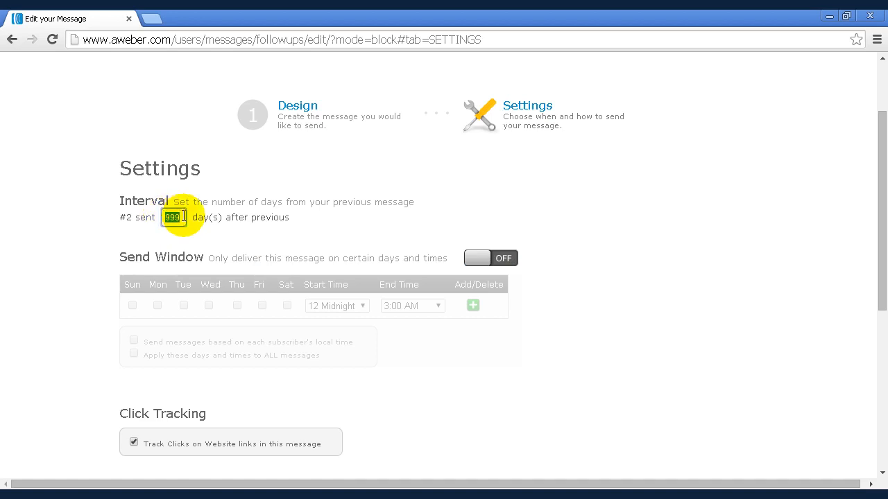
pyautogui.write('1')
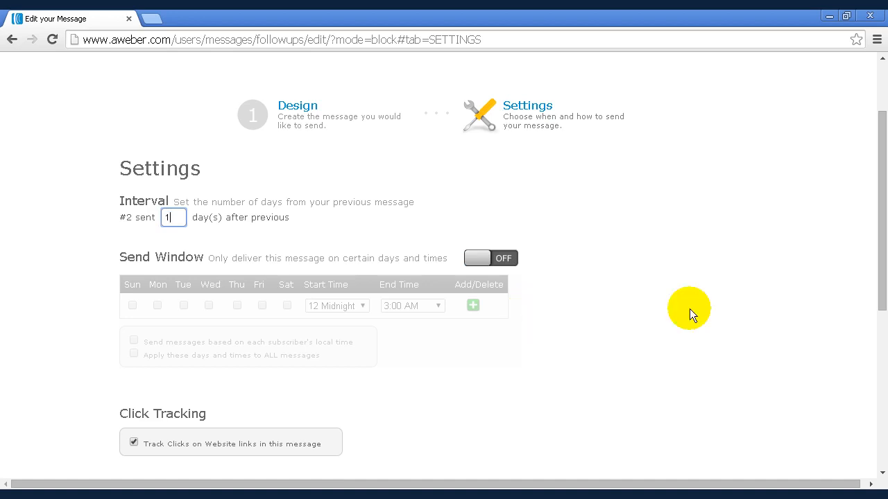
pyautogui.scroll(-3, 881, 281)
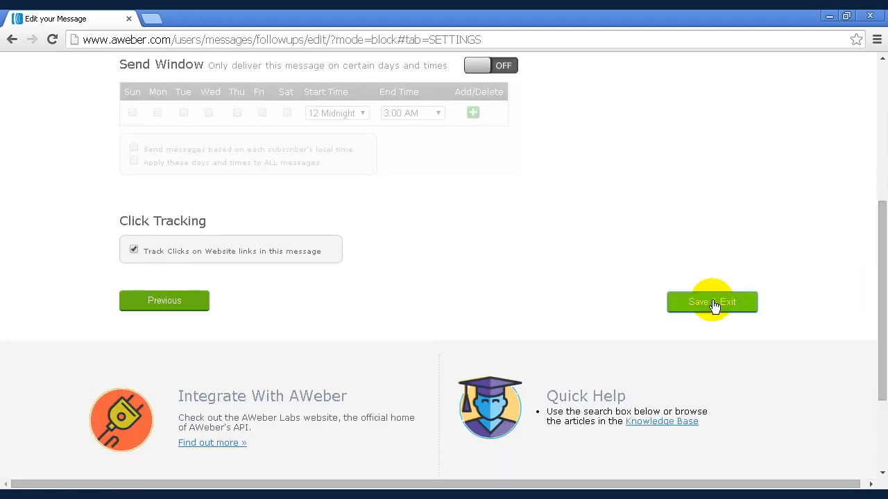
pyautogui.click(712, 301)
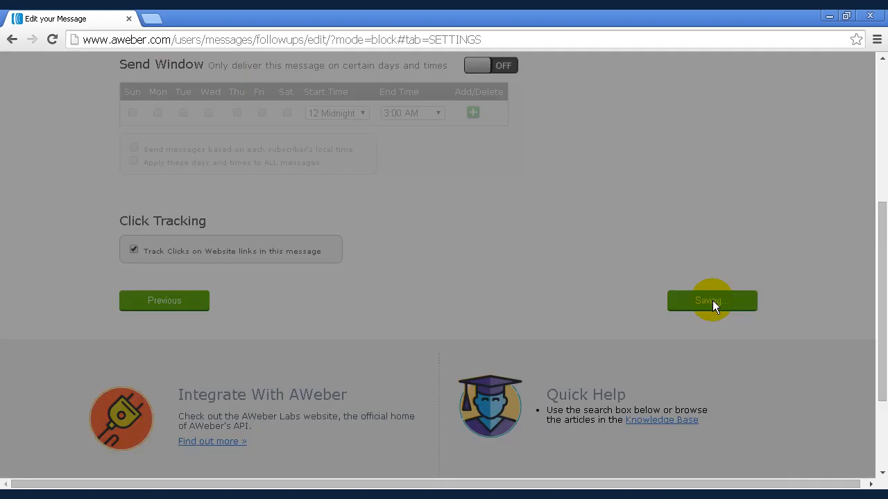